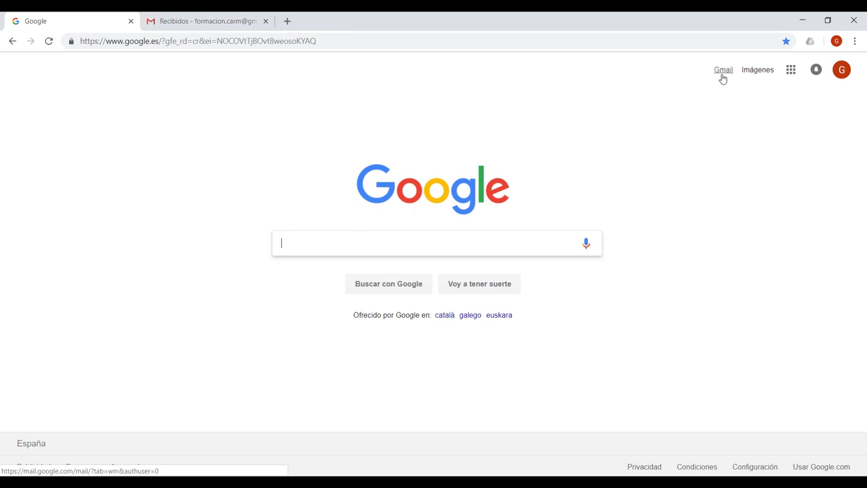
# Step: Glance at the Google apps launcher, then switch to the Gmail Recibidos tab
pyautogui.click(791, 71)
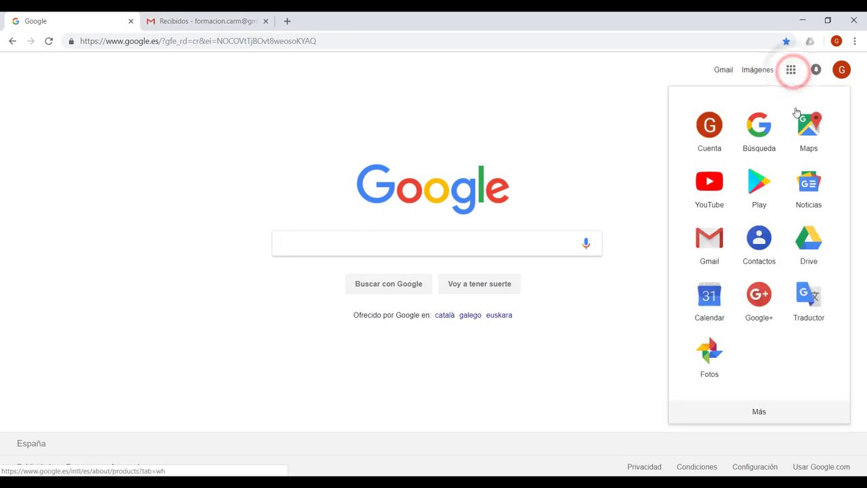
pyautogui.click(206, 25)
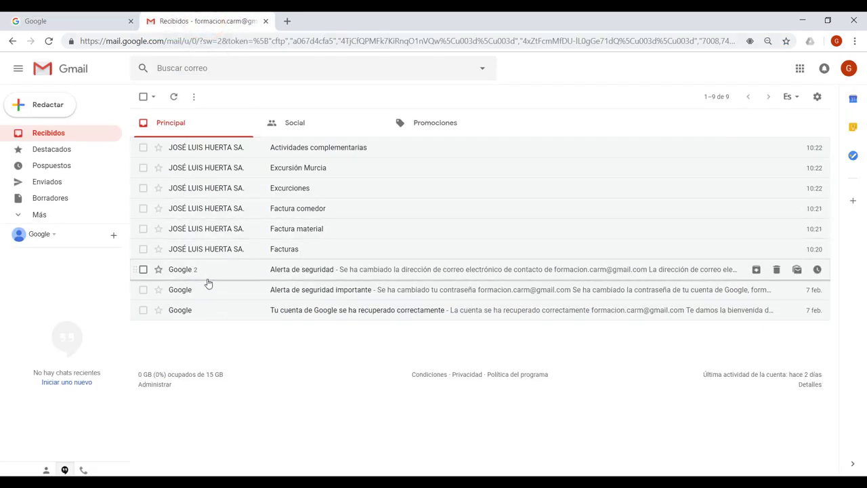
# Step: Toggle select-all on and off, ending with only Actividades complementarias selected
pyautogui.click(143, 148)
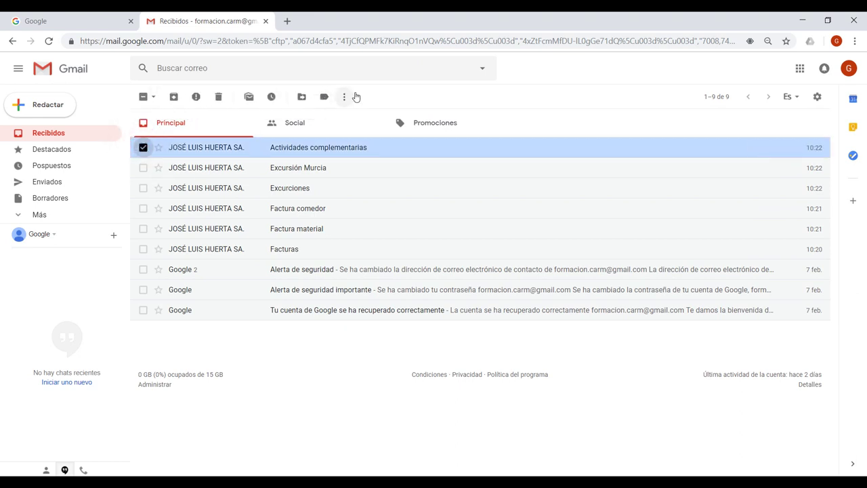
pyautogui.click(143, 96)
pyautogui.click(143, 97)
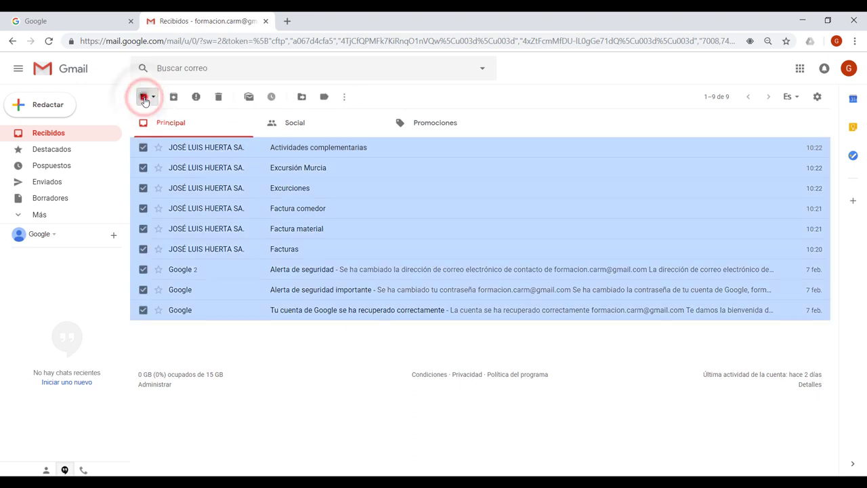
pyautogui.click(143, 96)
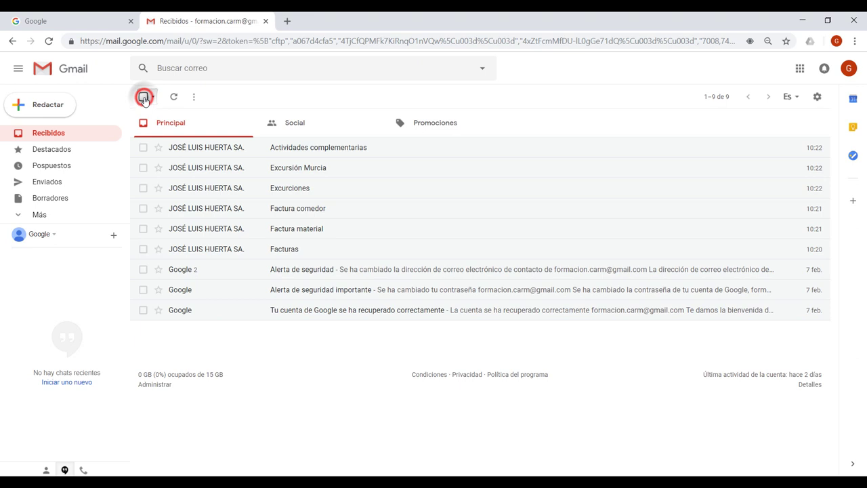
pyautogui.click(143, 148)
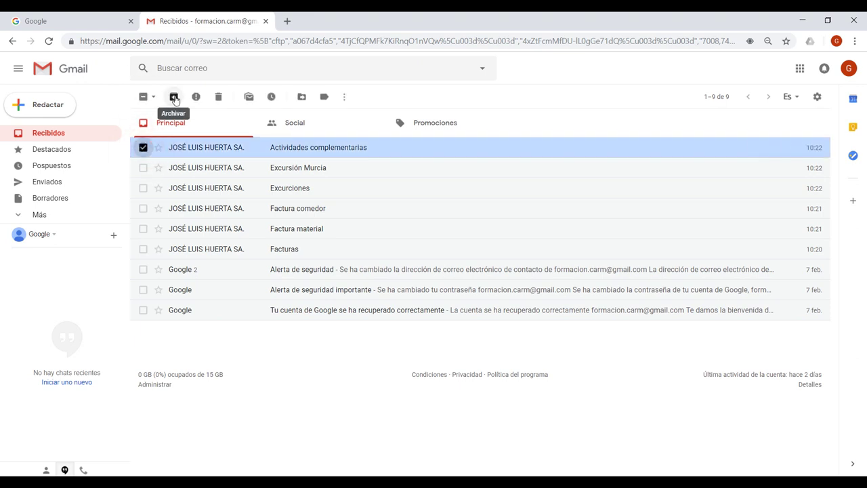
# Step: Archive Actividades complementarias and view it in the Todos folder, without the Recibidos label
pyautogui.click(174, 99)
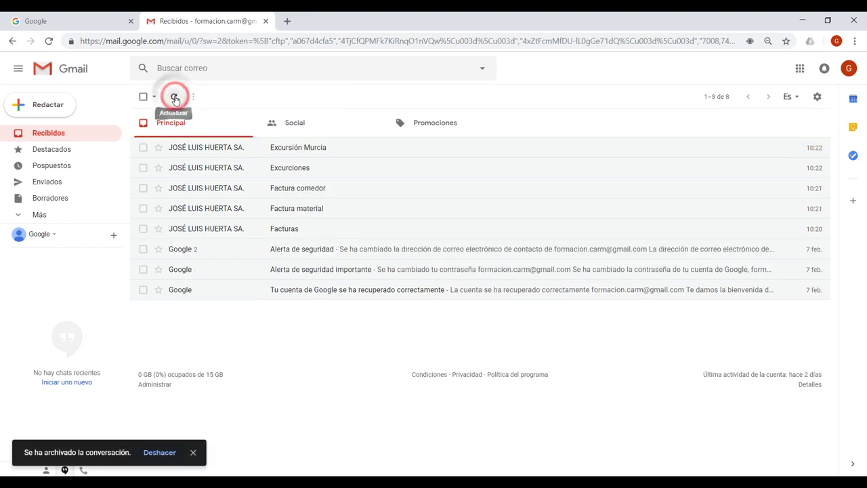
pyautogui.click(39, 215)
pyautogui.scroll(-1, 93, 176)
pyautogui.scroll(-2, 90, 177)
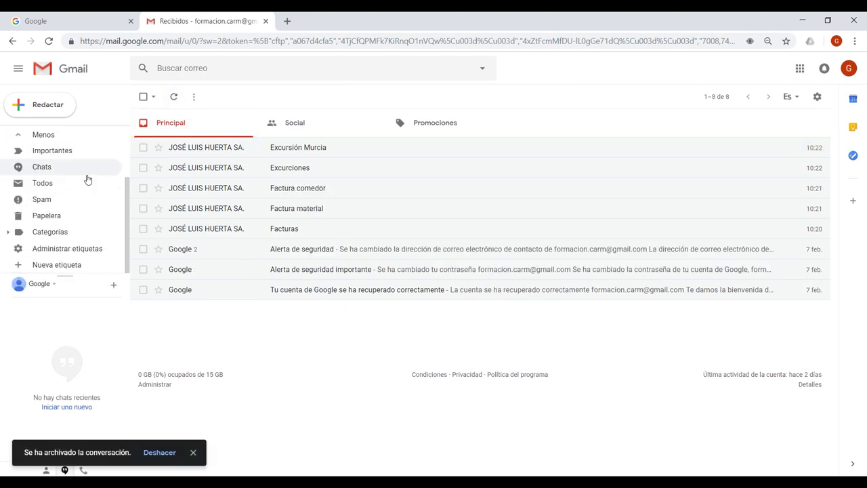
pyautogui.scroll(1, 81, 177)
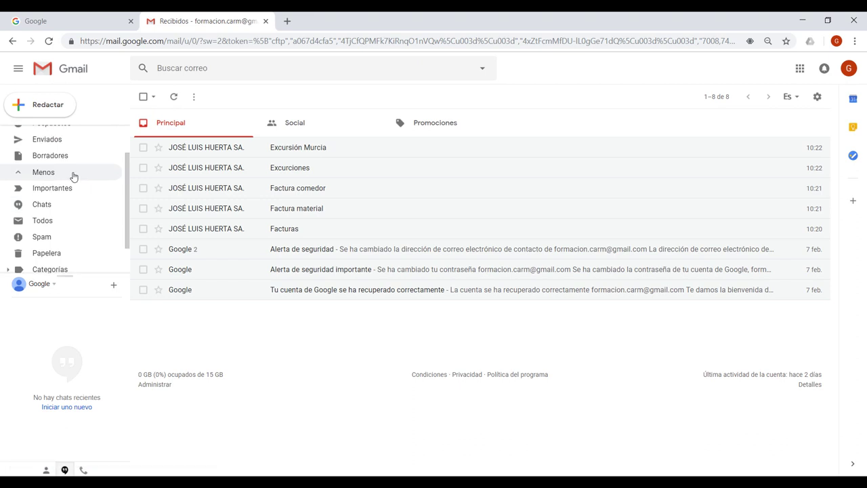
pyautogui.scroll(1, 74, 176)
pyautogui.scroll(-2, 74, 176)
pyautogui.click(66, 187)
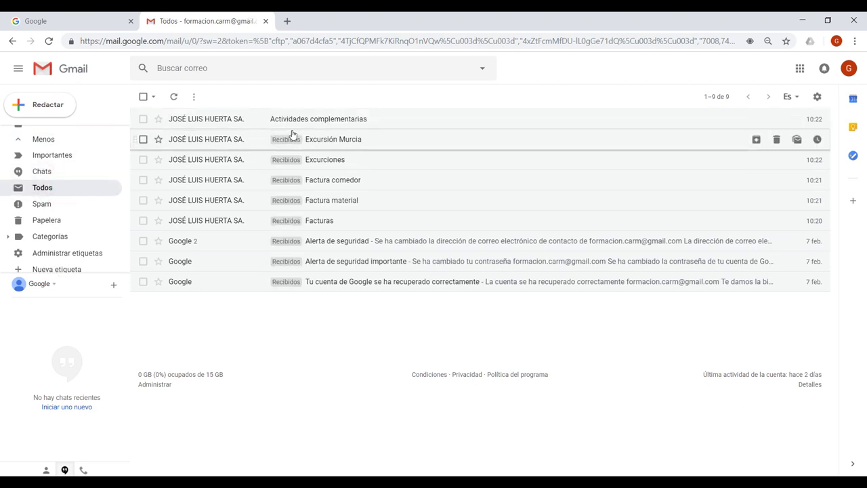
# Step: Move Actividades complementarias from Todos back to Recibidos and reselect it in the inbox
pyautogui.click(143, 120)
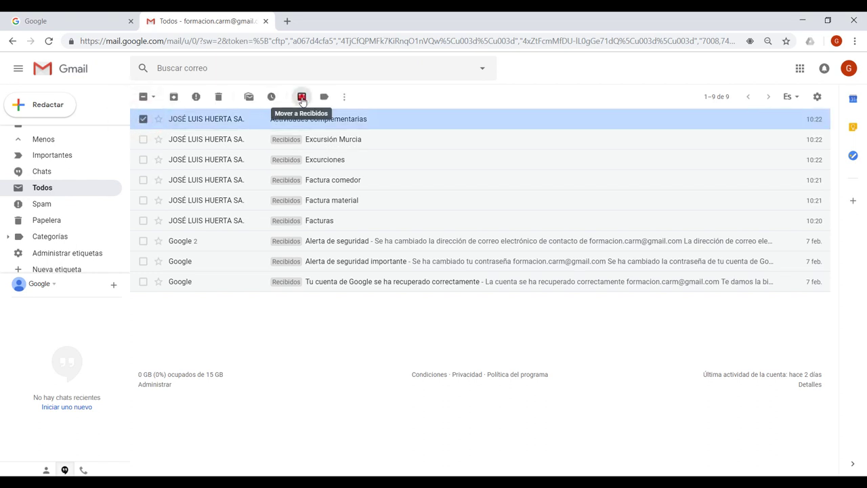
pyautogui.click(302, 96)
pyautogui.scroll(2, 73, 164)
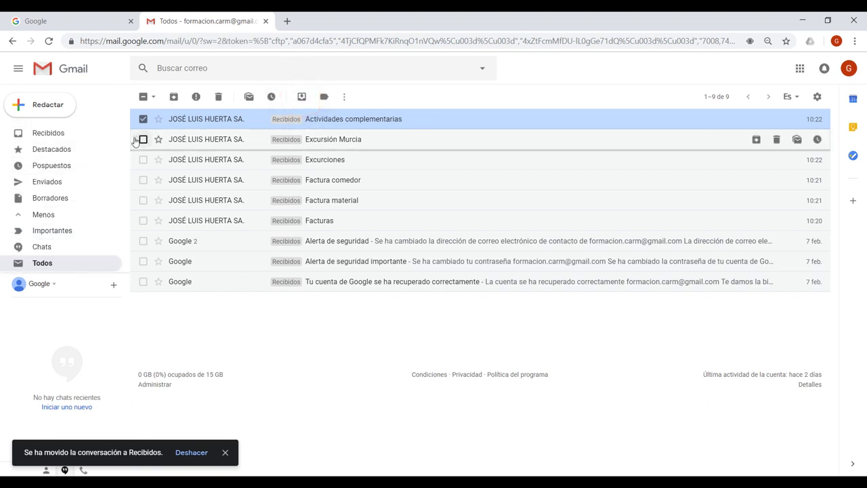
pyautogui.click(60, 134)
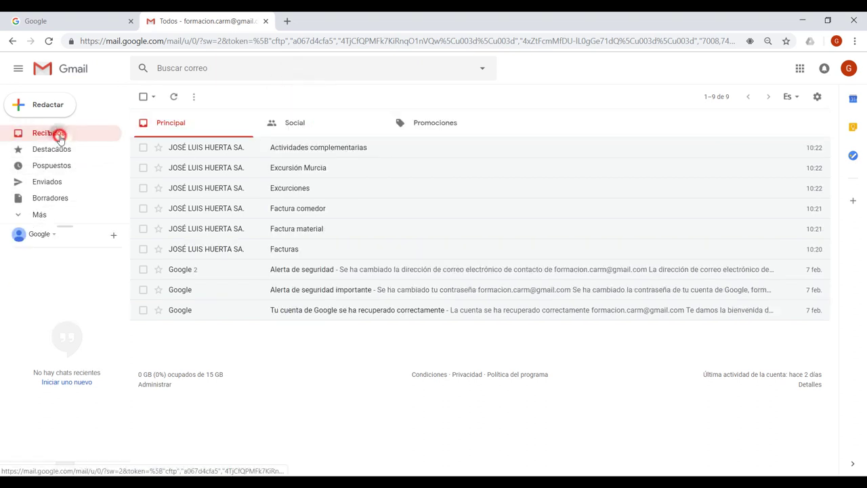
pyautogui.click(143, 149)
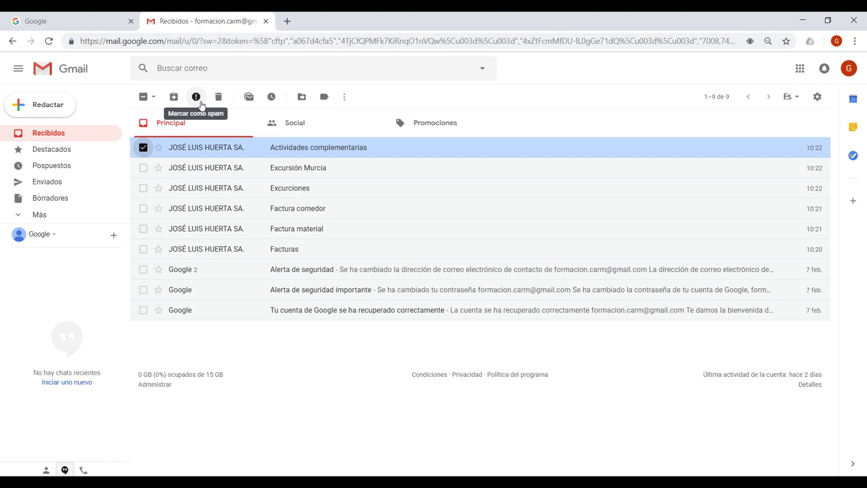
pyautogui.moveTo(218, 152)
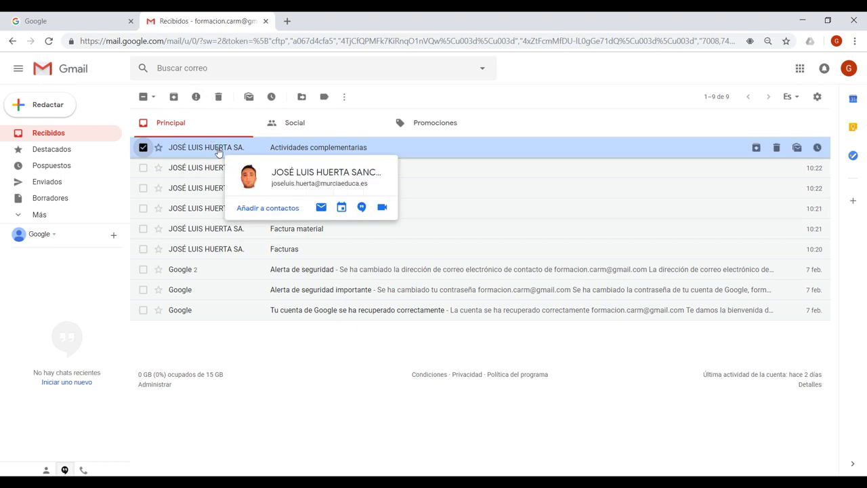
pyautogui.click(40, 214)
pyautogui.scroll(-1, 71, 184)
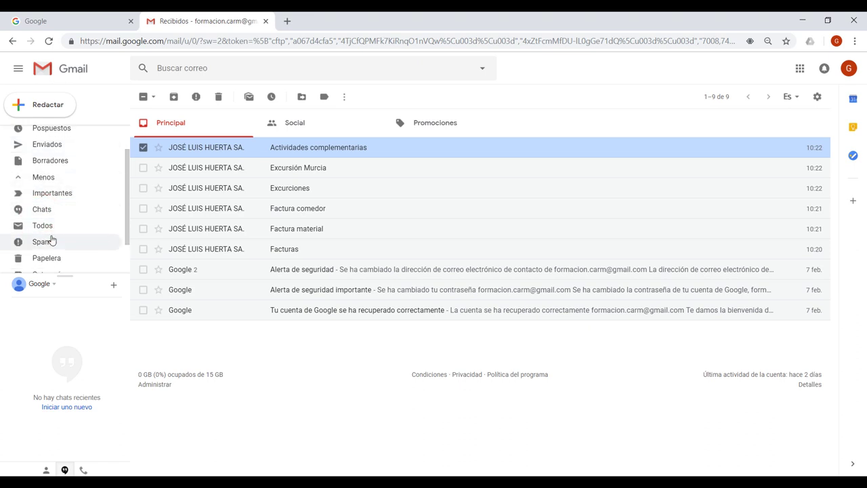
pyautogui.scroll(1, 63, 178)
pyautogui.click(55, 133)
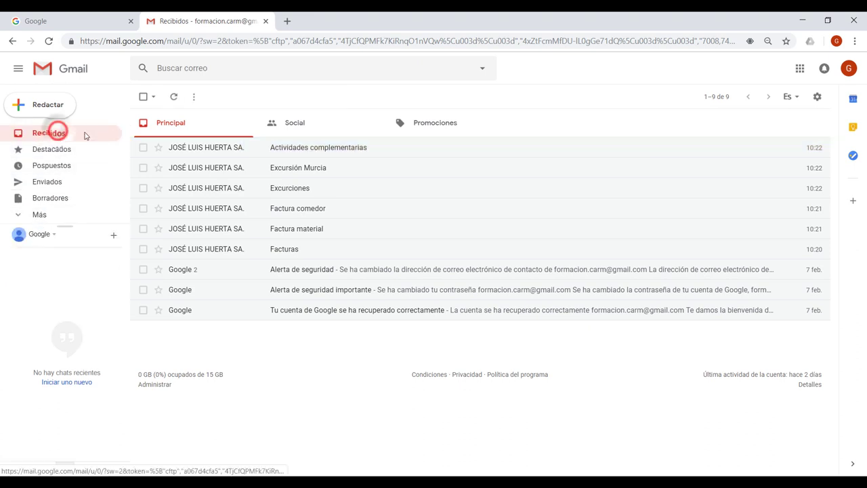
pyautogui.click(143, 147)
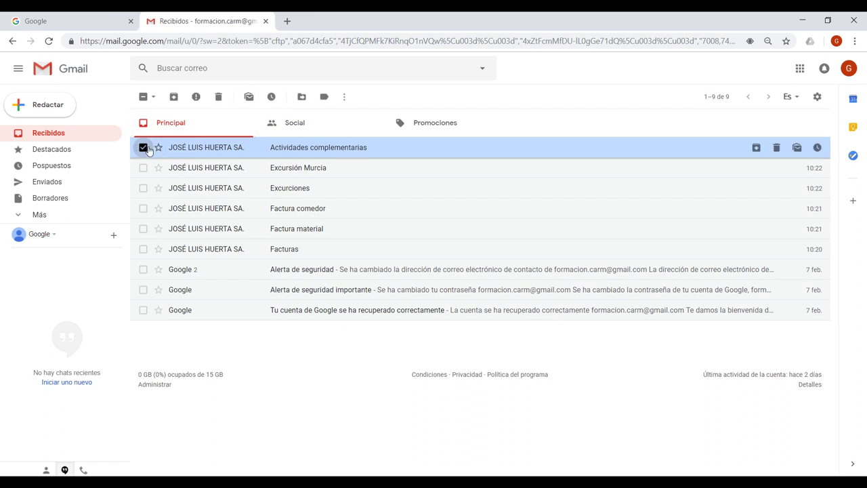
# Step: Mark Actividades complementarias as unread with Marcar como no leído, then reselect it
pyautogui.click(143, 147)
pyautogui.click(142, 147)
pyautogui.click(249, 97)
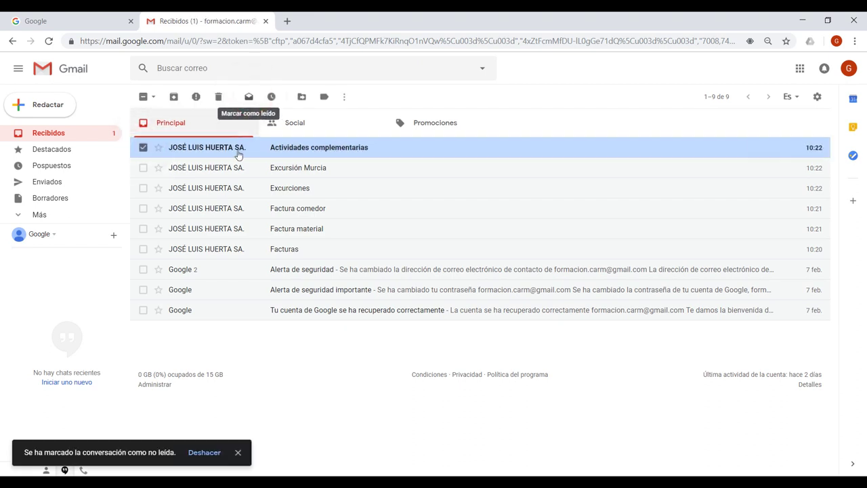
pyautogui.click(143, 147)
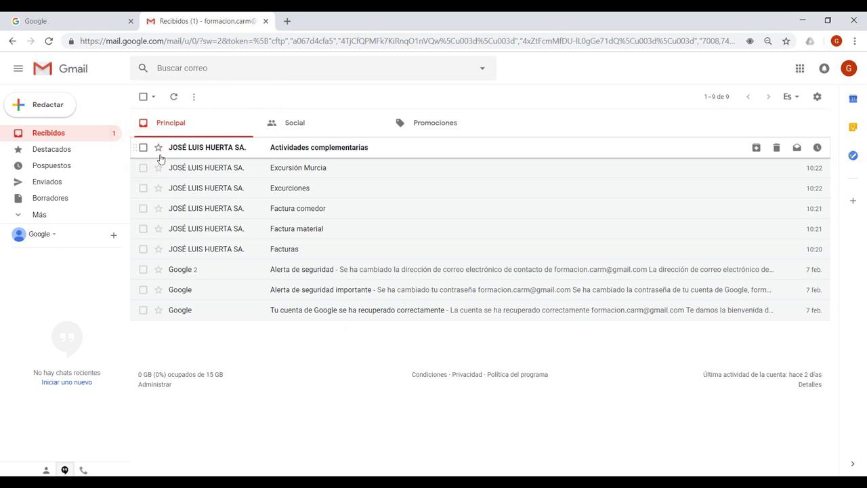
pyautogui.click(143, 148)
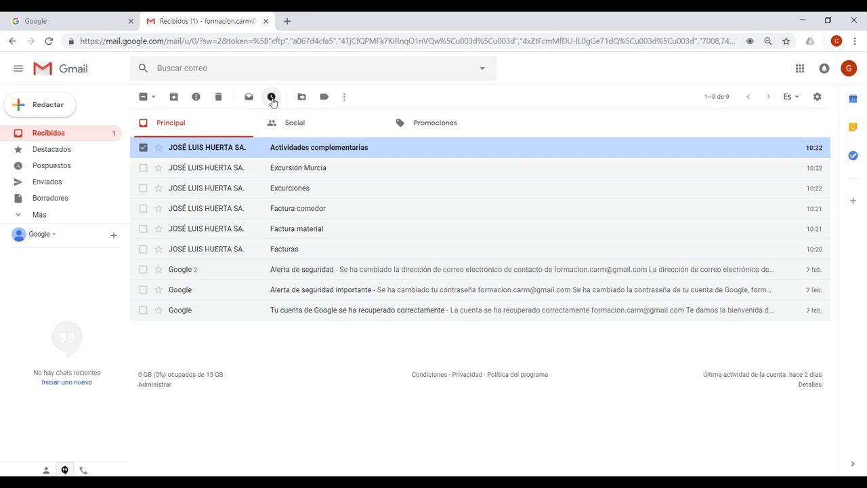
# Step: Snooze Actividades complementarias until Hoy más tarde (sáb. 18:00) and expand the Más folders
pyautogui.click(272, 98)
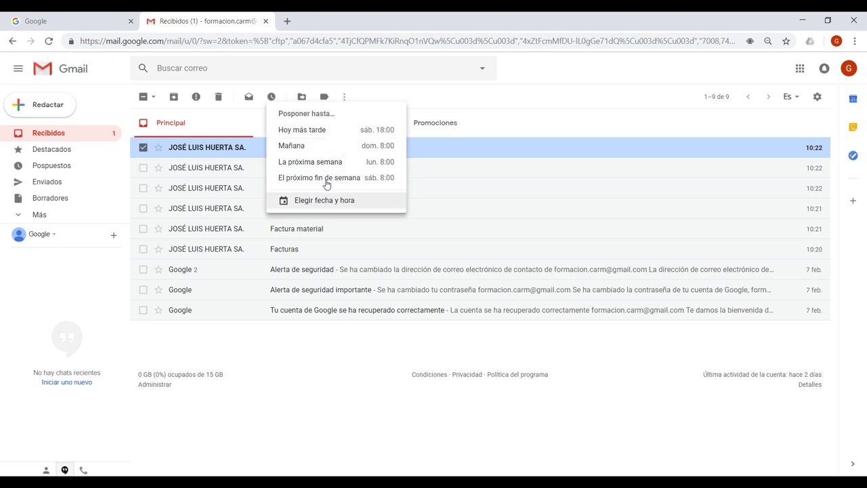
pyautogui.click(308, 131)
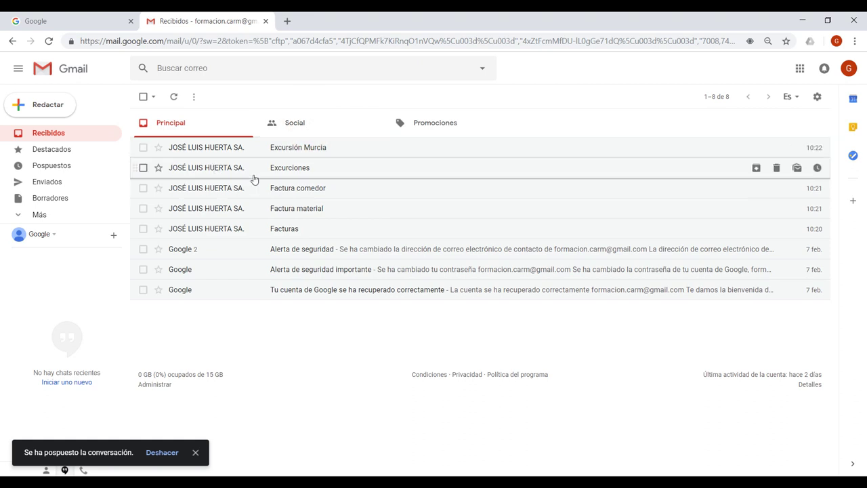
pyautogui.click(41, 214)
pyautogui.scroll(-2, 93, 206)
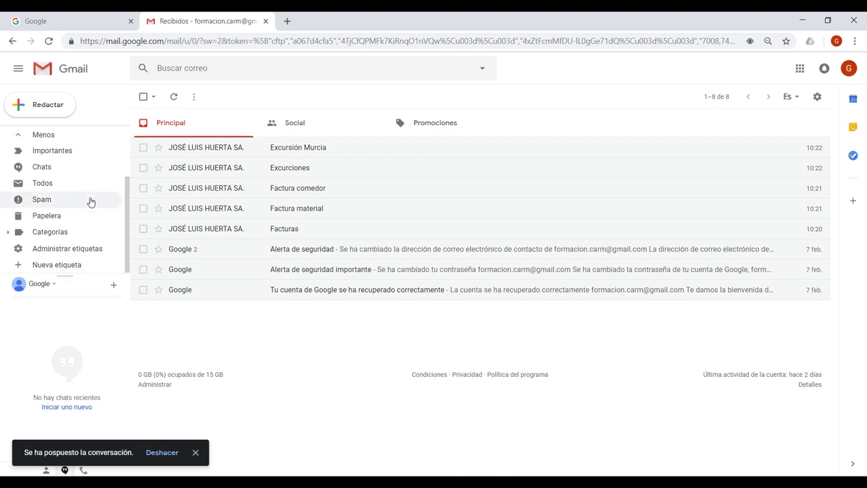
pyautogui.scroll(2, 91, 201)
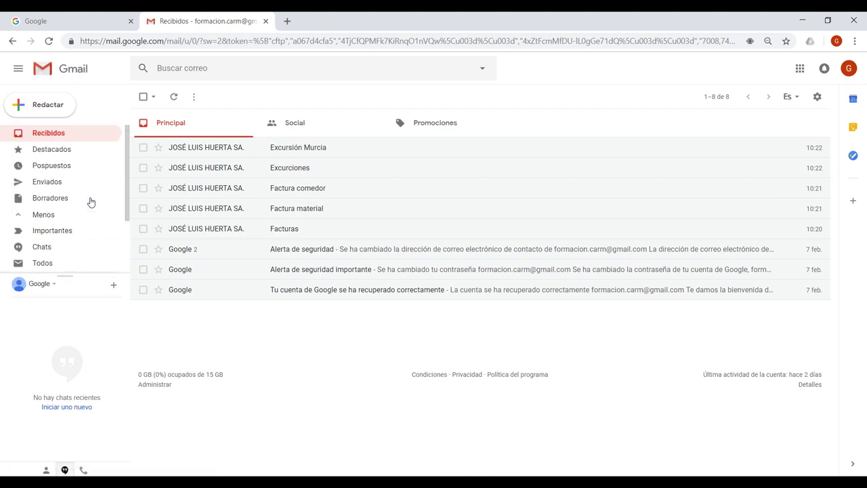
# Step: Unsnooze Actividades complementarias from Pospuestos with No posponer and return to Recibidos
pyautogui.click(71, 167)
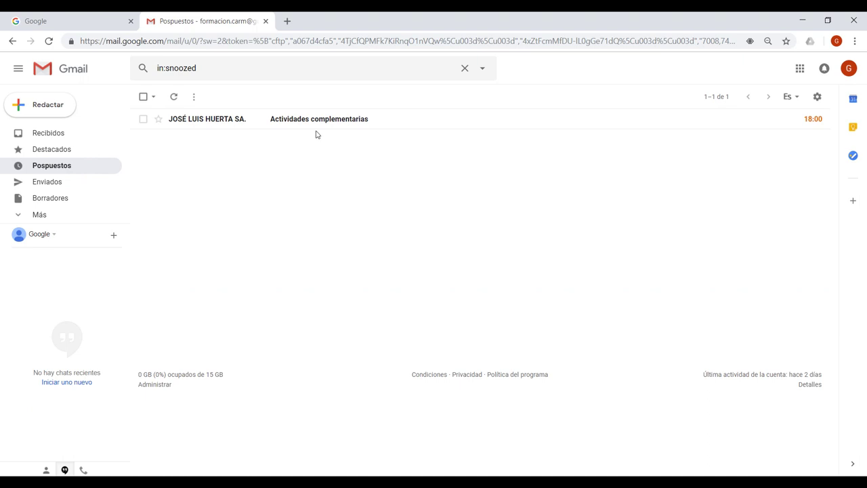
pyautogui.click(817, 118)
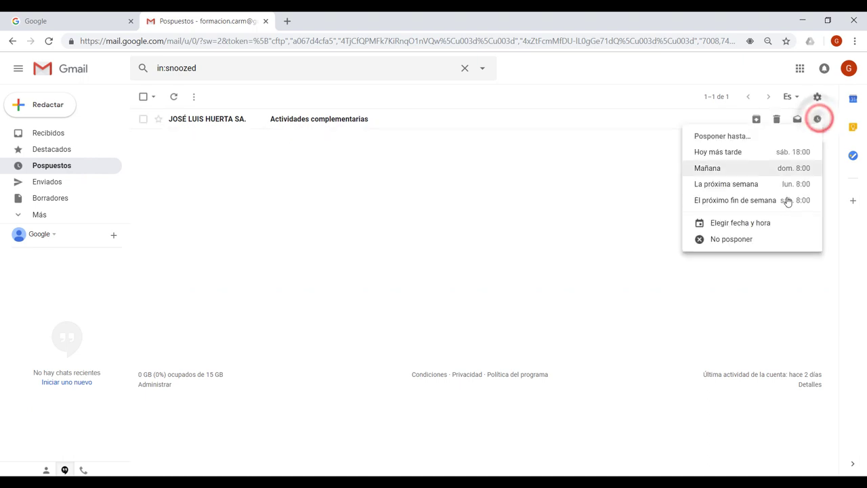
pyautogui.click(752, 242)
pyautogui.click(64, 133)
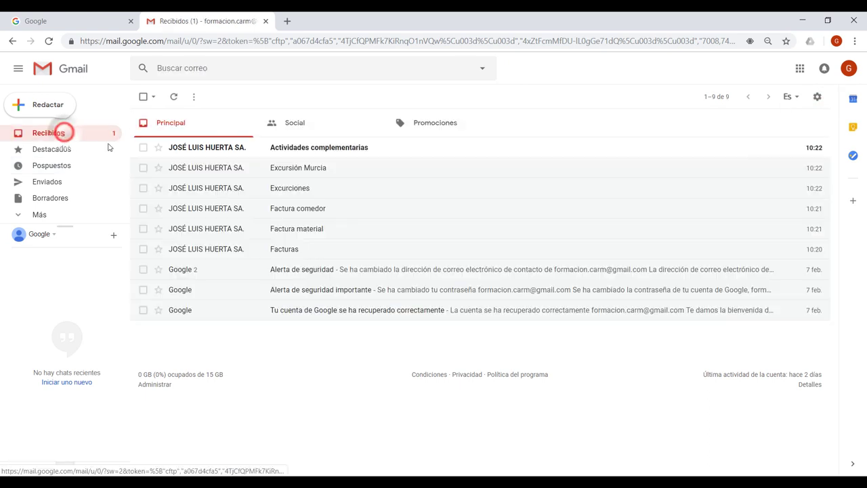
pyautogui.click(143, 148)
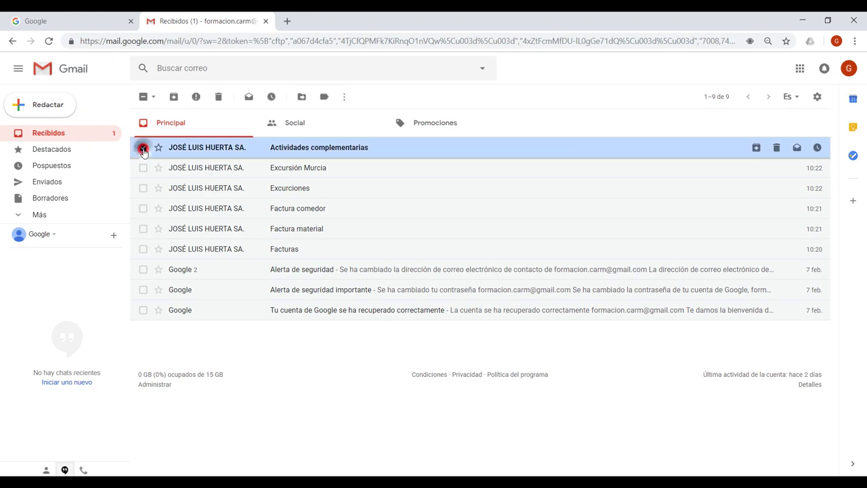
pyautogui.click(301, 96)
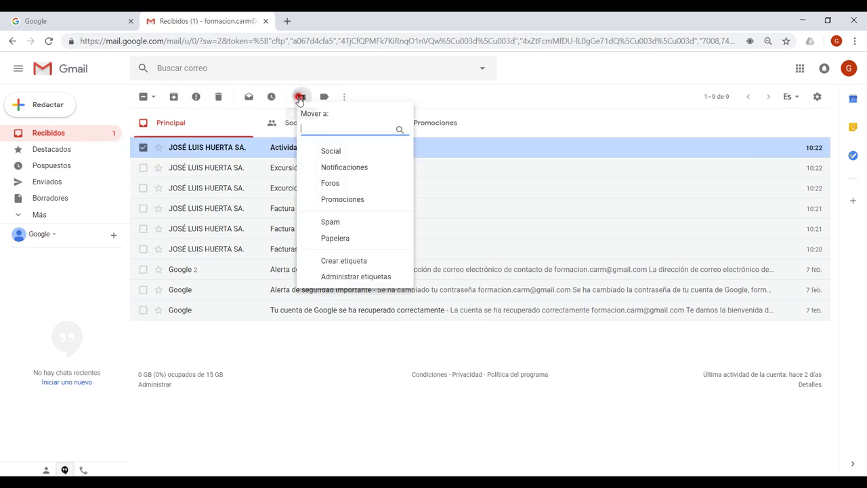
pyautogui.click(300, 97)
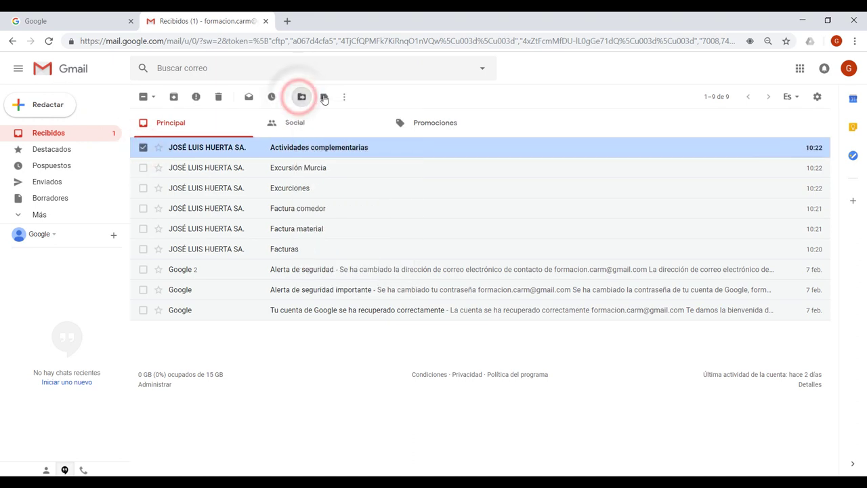
pyautogui.click(324, 98)
pyautogui.click(324, 98)
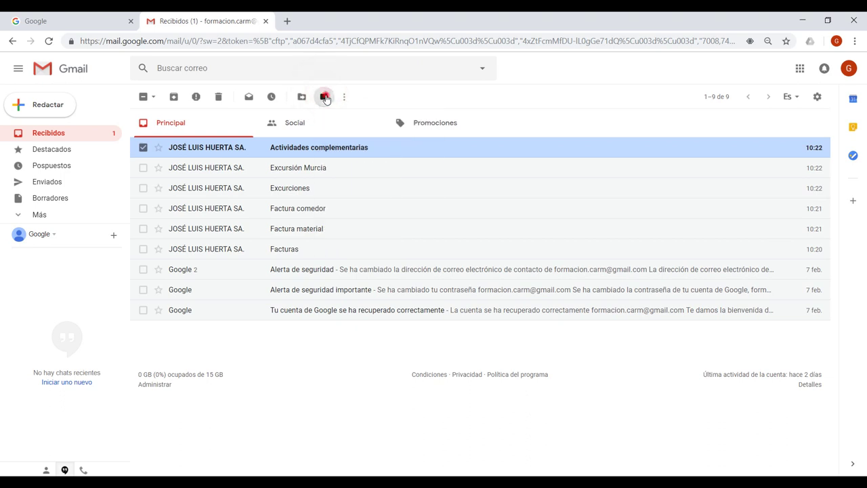
pyautogui.click(344, 99)
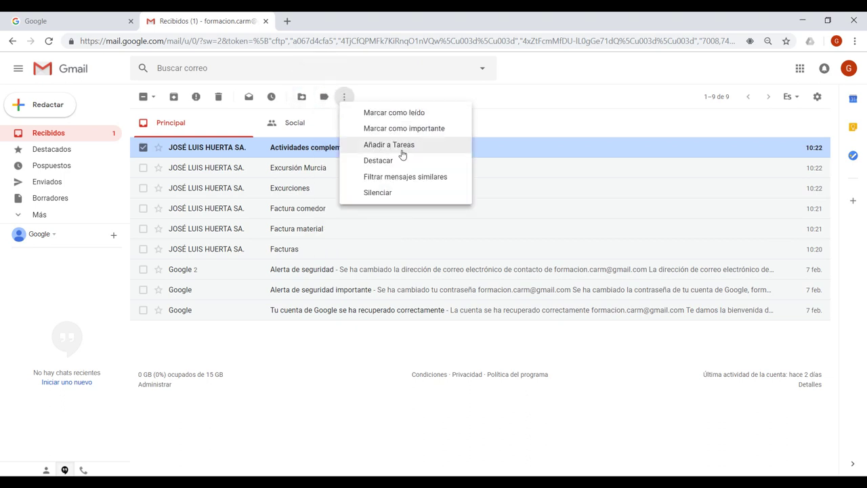
pyautogui.click(143, 147)
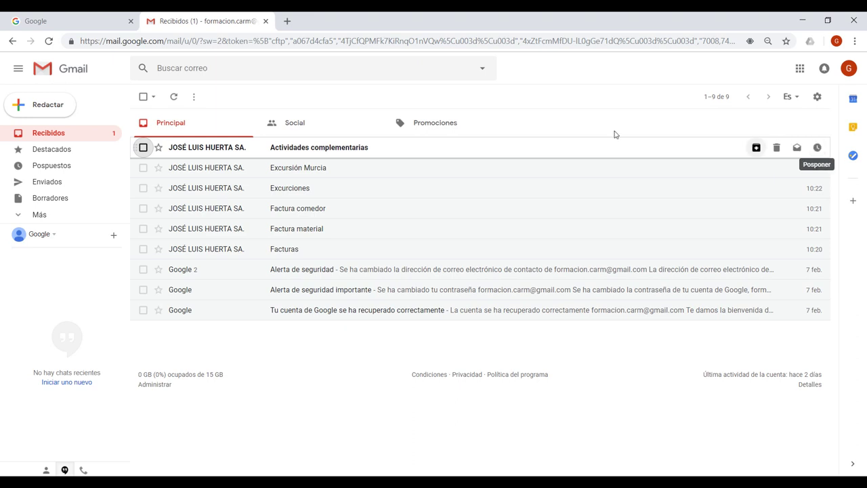
# Step: Star Actividades complementarias, confirm it under Destacados, then go back to Recibidos
pyautogui.click(158, 148)
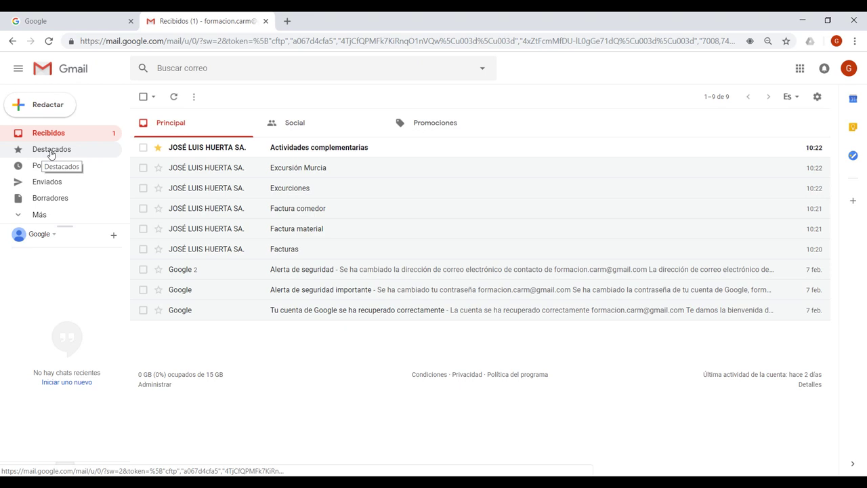
pyautogui.click(50, 150)
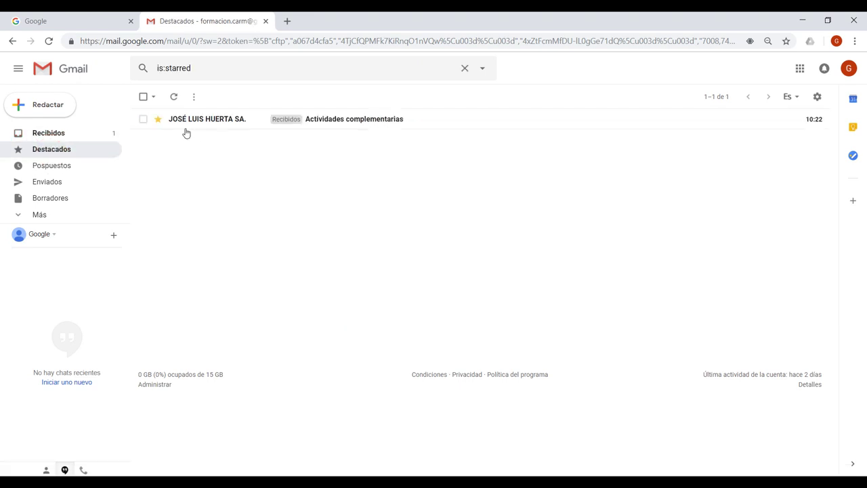
pyautogui.click(43, 131)
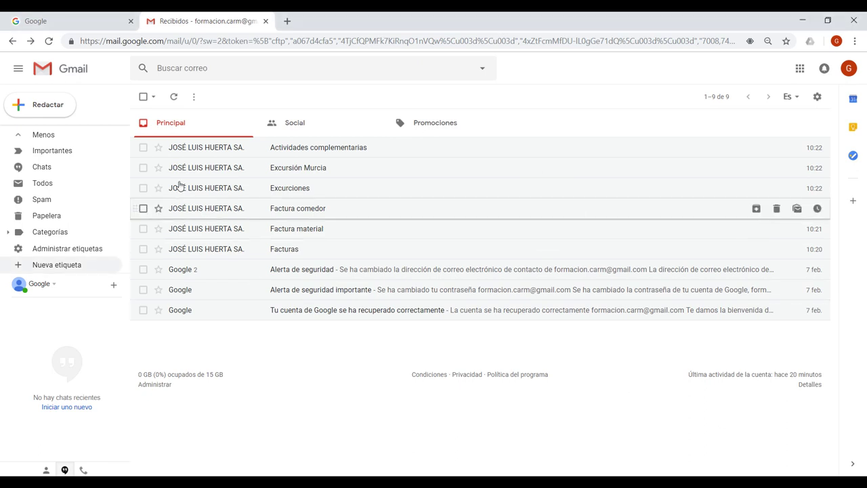
# Step: Move Actividades complementarias into a newly created 'Actividades complementarias' label
pyautogui.click(144, 148)
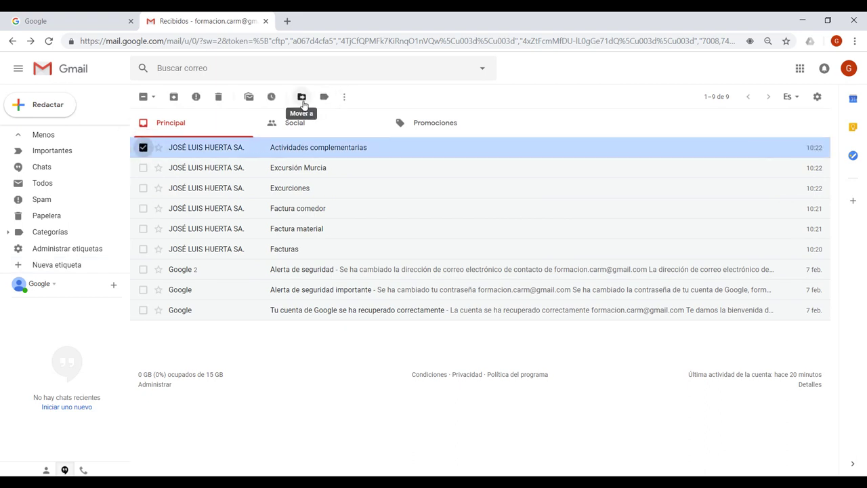
pyautogui.click(302, 99)
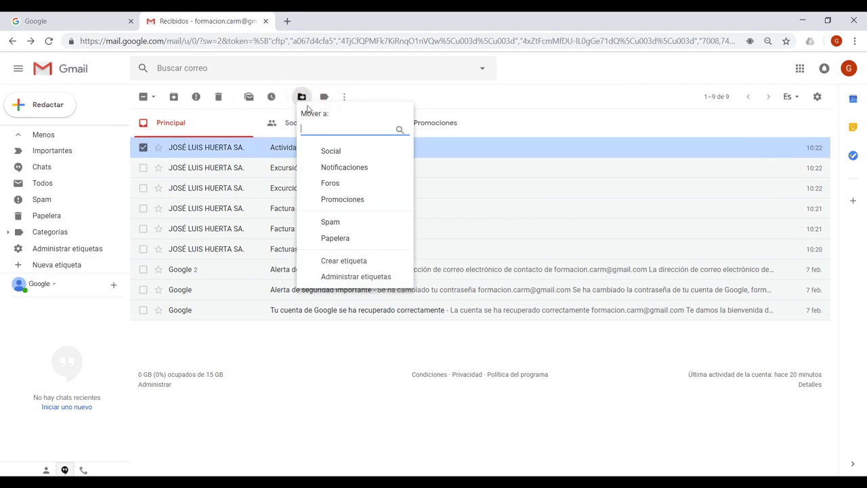
pyautogui.click(345, 261)
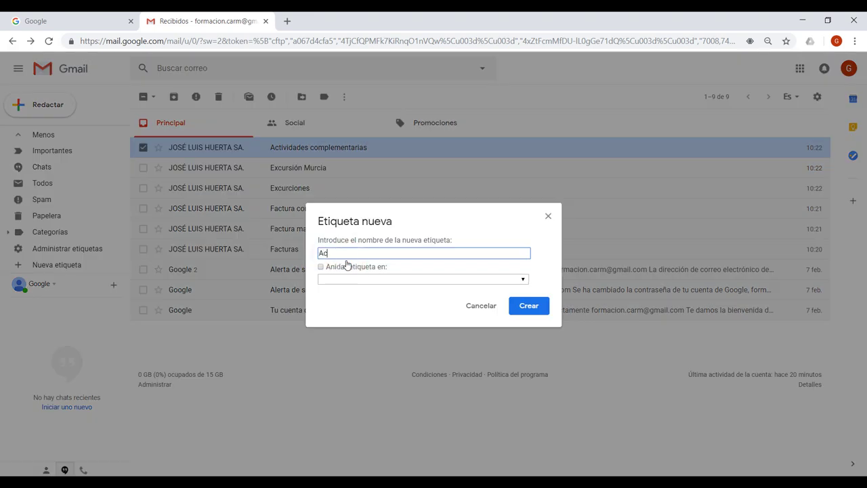
pyautogui.write('Actividades complementarias')
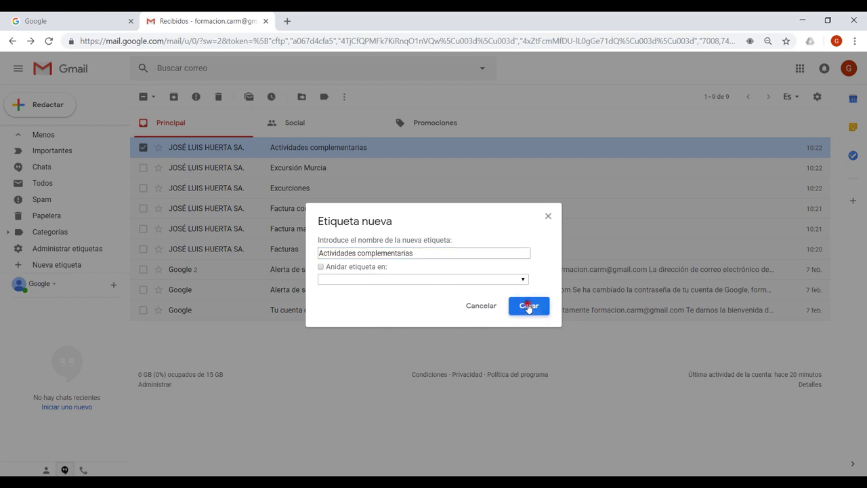
pyautogui.click(527, 306)
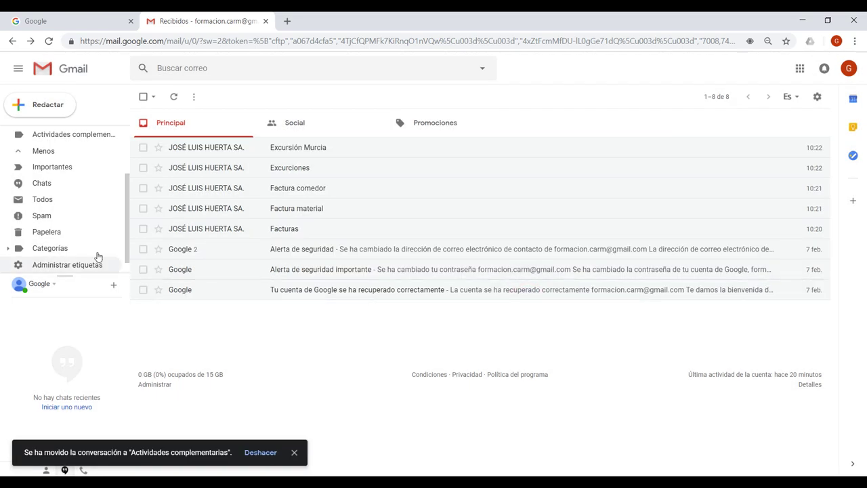
pyautogui.scroll(3, 86, 195)
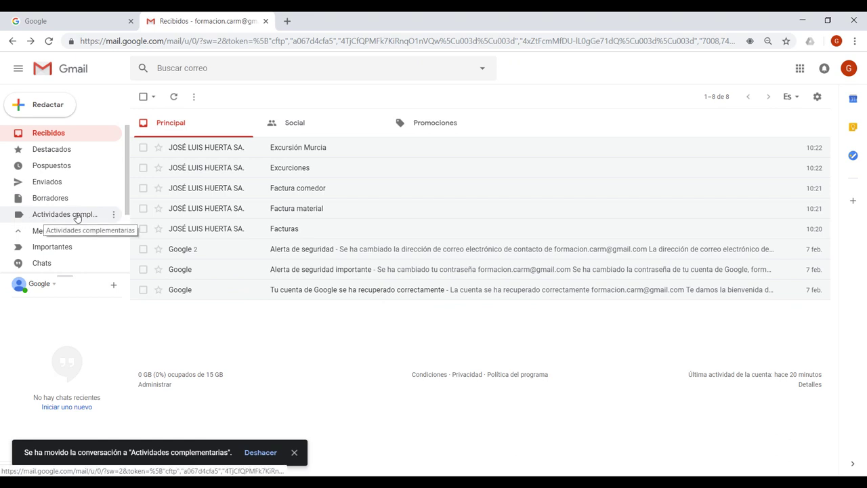
pyautogui.scroll(-3, 91, 215)
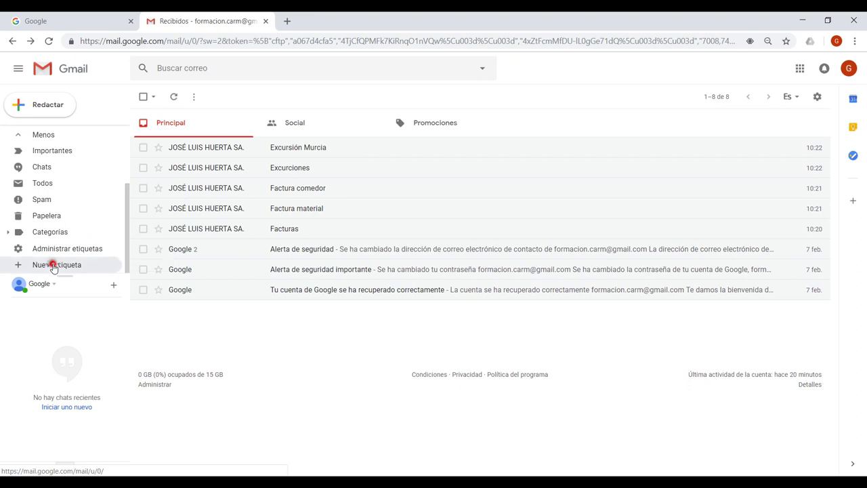
# Step: Create a new label named Facturas
pyautogui.click(54, 268)
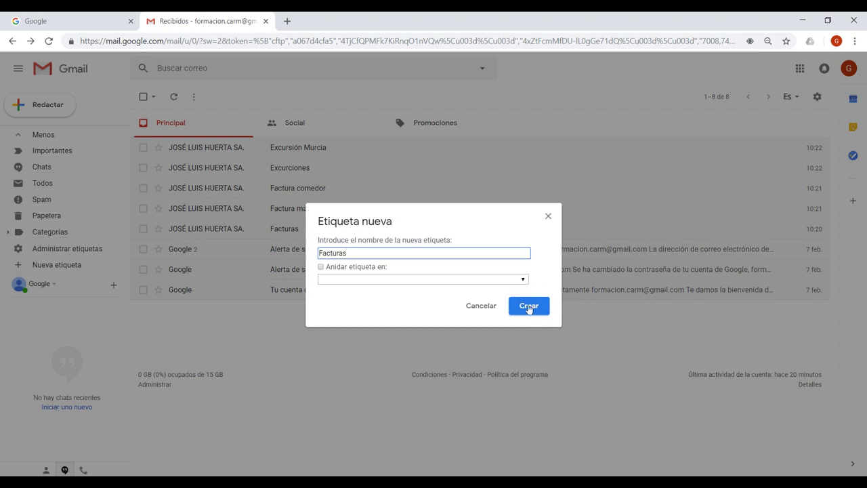
pyautogui.click(529, 306)
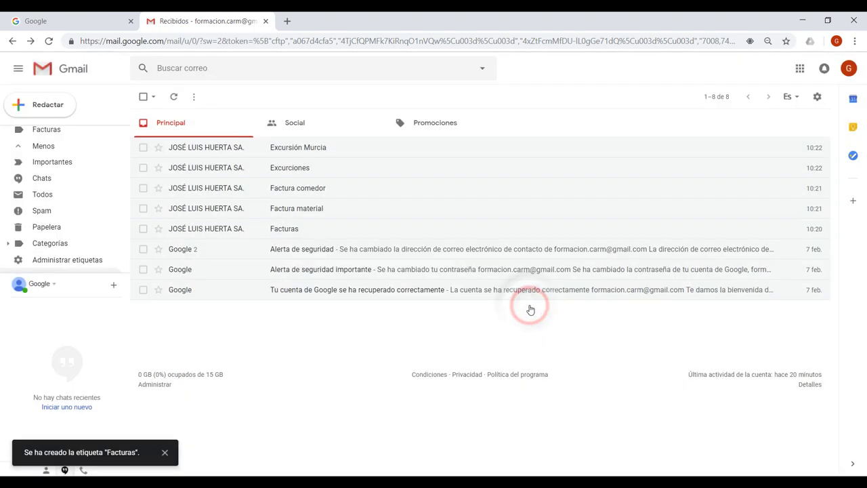
pyautogui.scroll(-1, 102, 228)
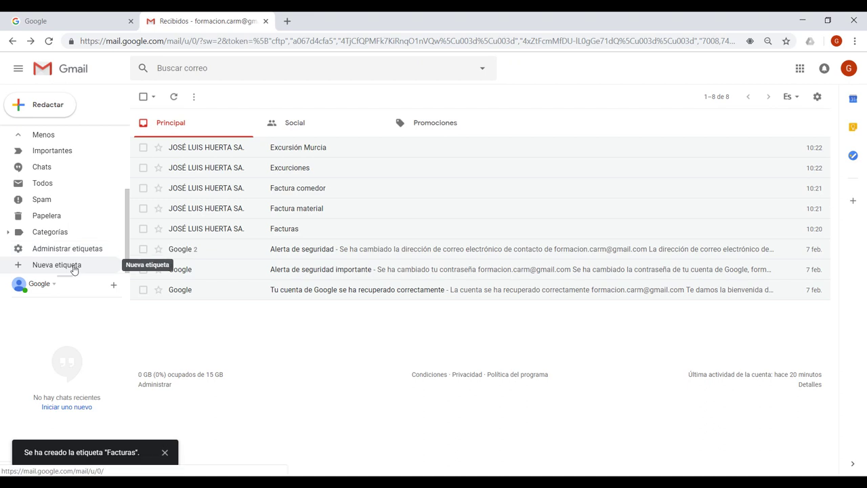
# Step: Create a top-level label named Google, leaving Anidar etiqueta en unchecked
pyautogui.click(74, 268)
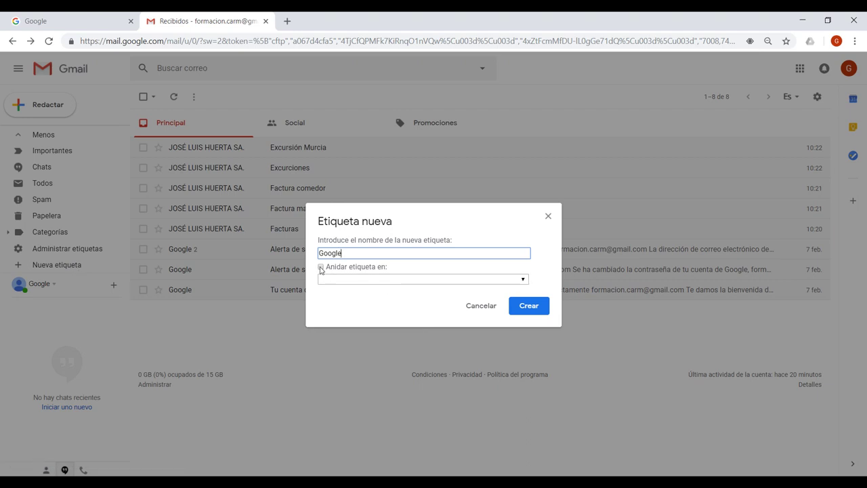
pyautogui.click(321, 268)
pyautogui.click(430, 279)
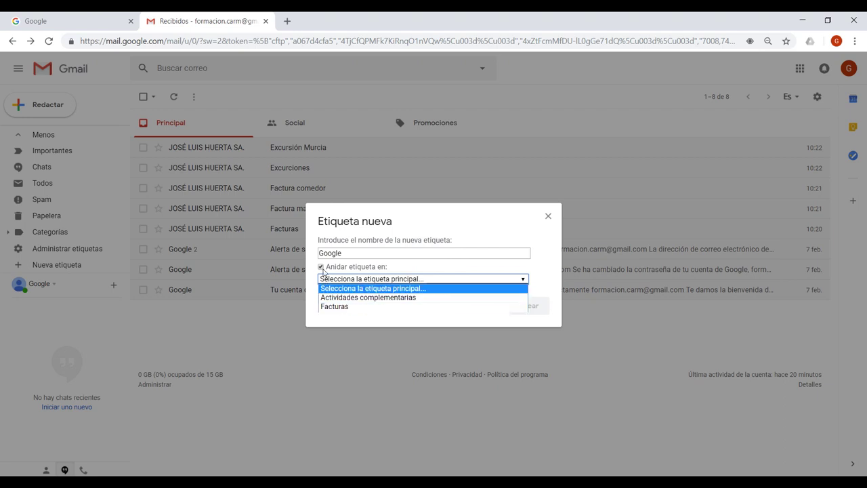
pyautogui.click(321, 268)
pyautogui.click(321, 267)
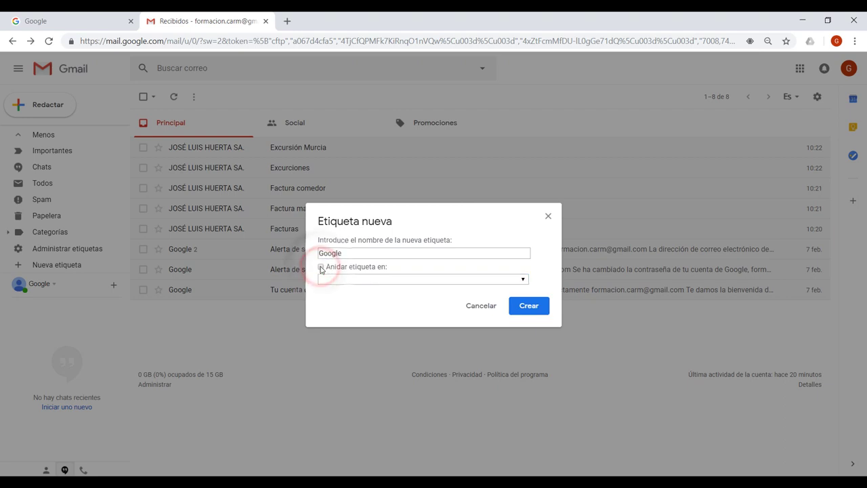
pyautogui.click(520, 308)
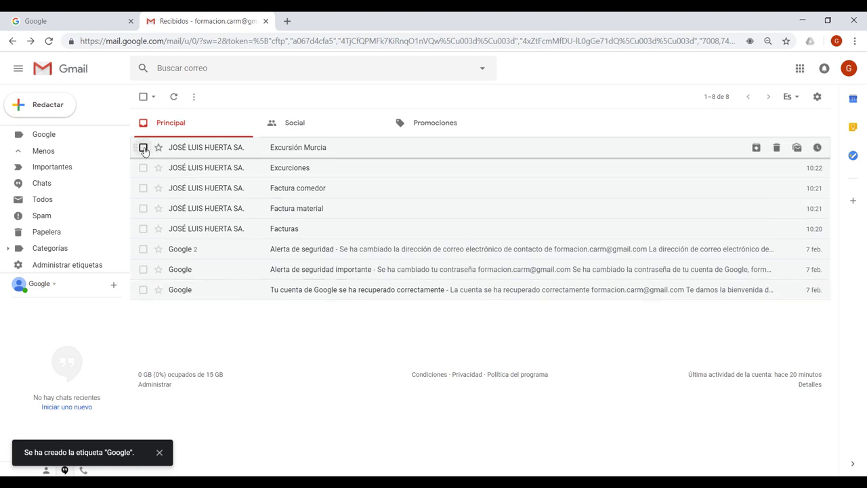
# Step: Move the Excursión Murcia and Excursiones emails into Actividades complementarias
pyautogui.click(143, 148)
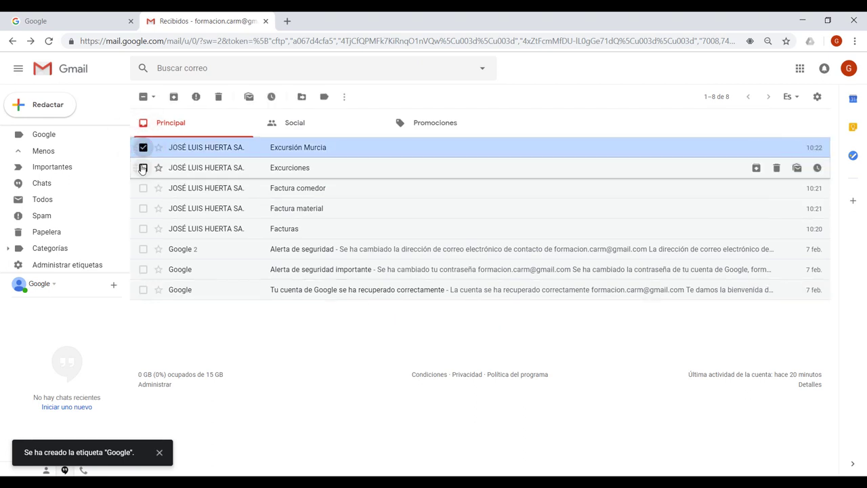
pyautogui.click(141, 168)
pyautogui.click(143, 188)
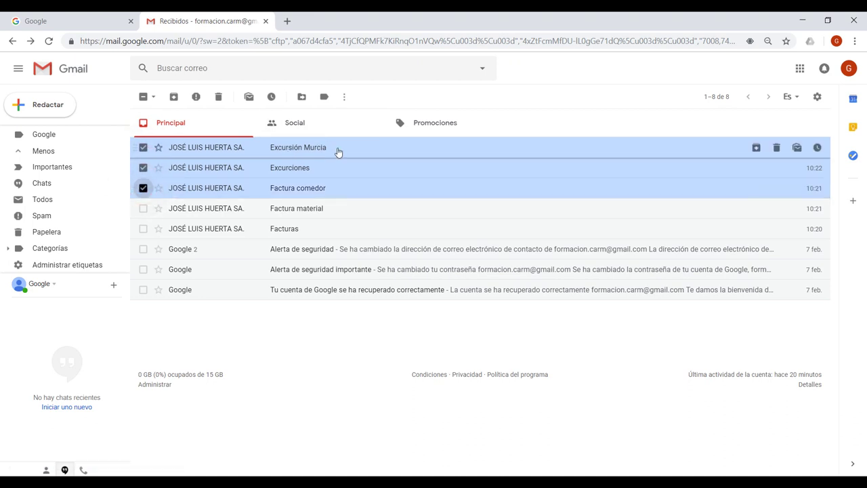
pyautogui.click(143, 188)
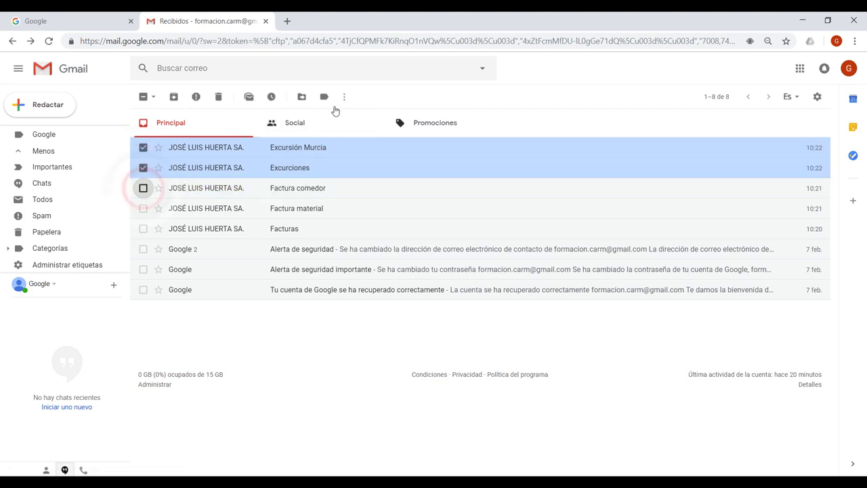
pyautogui.click(301, 97)
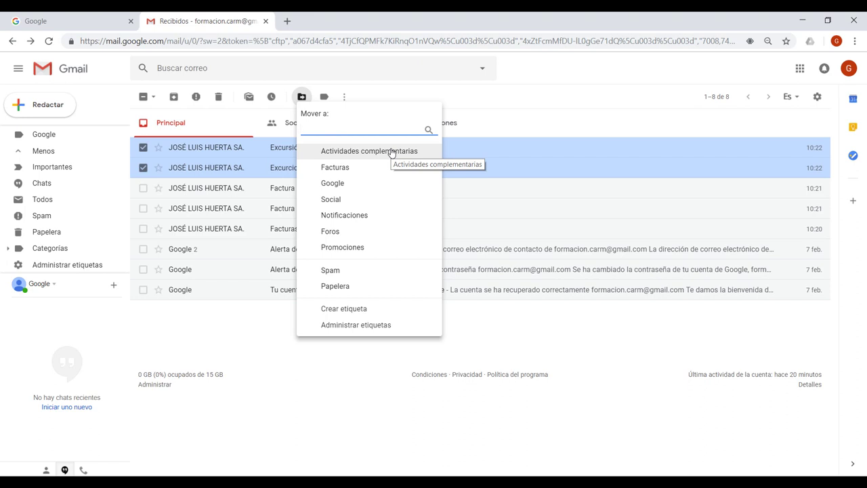
pyautogui.click(369, 151)
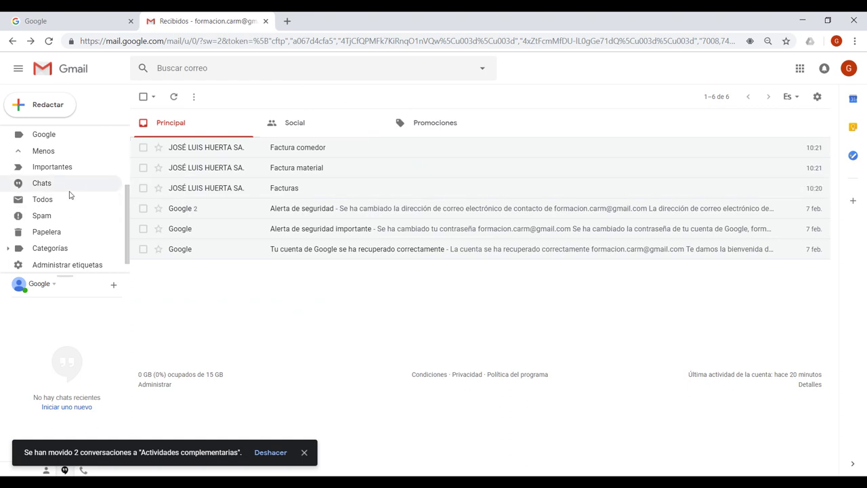
# Step: Remove the Actividades complementarias label from its three emails, then select the two top inbox emails
pyautogui.scroll(-1, 70, 194)
pyautogui.scroll(3, 72, 199)
pyautogui.scroll(1, 73, 201)
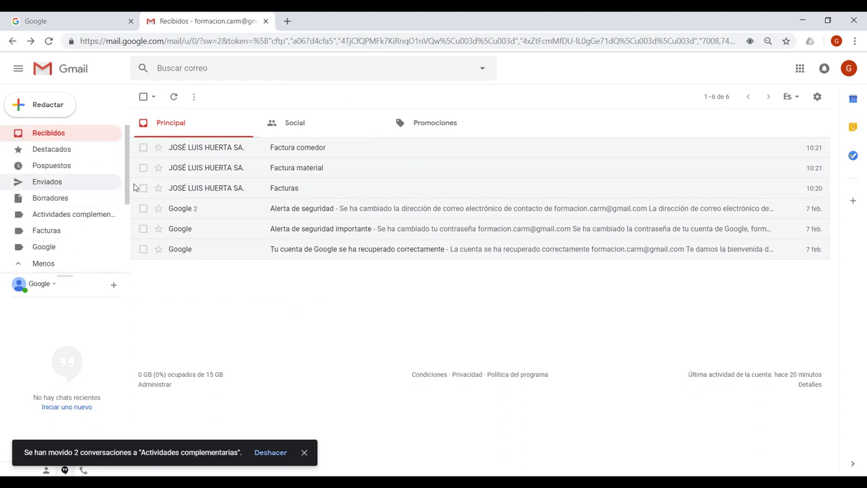
pyautogui.click(65, 215)
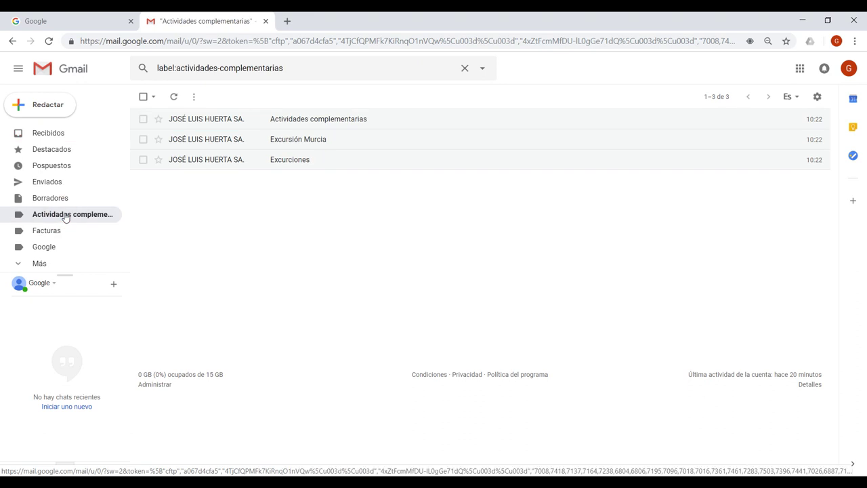
pyautogui.press('*')
pyautogui.press('a')
pyautogui.press('l')
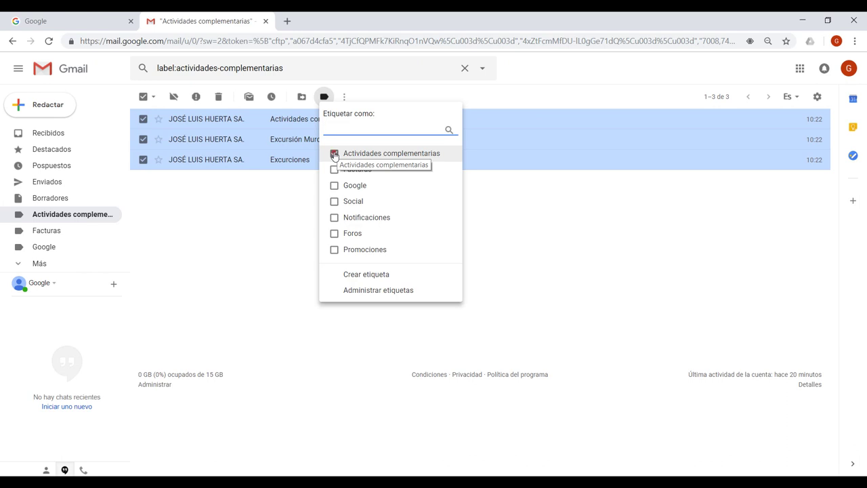
pyautogui.click(333, 153)
pyautogui.press('Return')
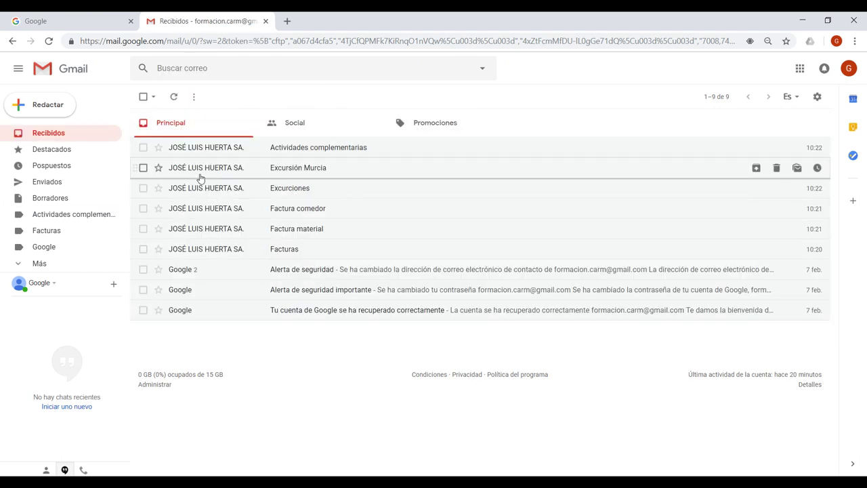
pyautogui.click(144, 147)
pyautogui.click(144, 167)
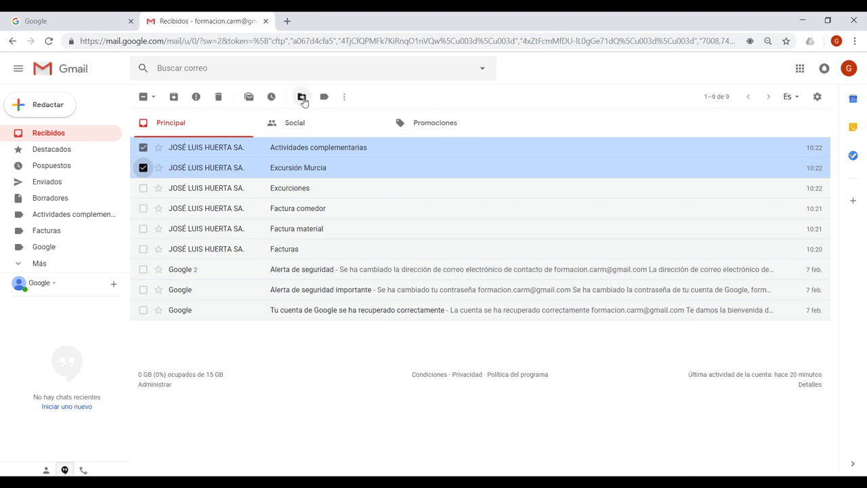
# Step: Apply the Actividades complementarias label to the Actividades complementarias and Excursión Murcia emails
pyautogui.click(302, 97)
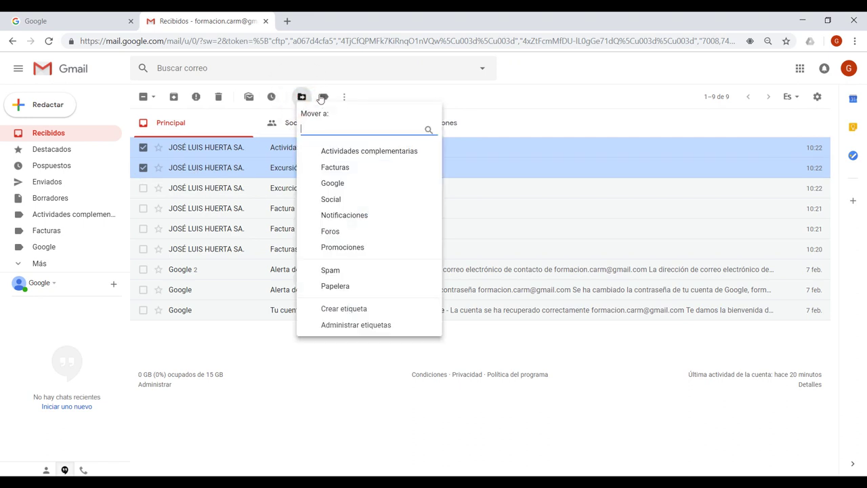
pyautogui.click(324, 98)
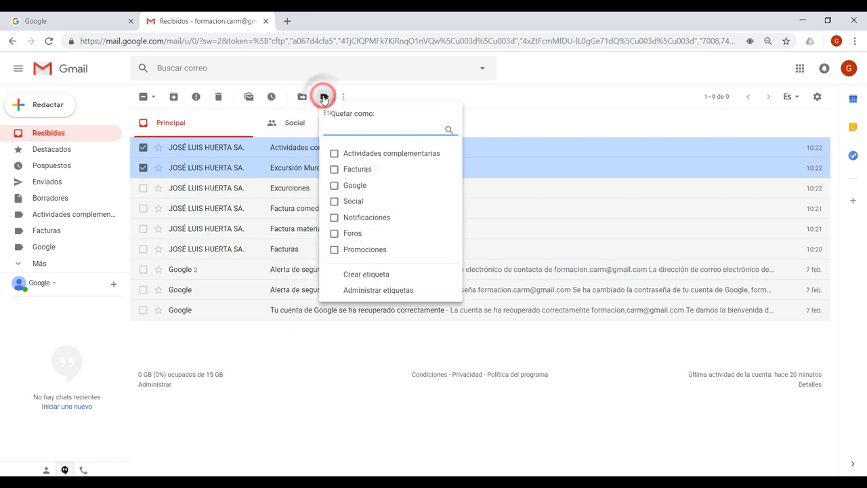
pyautogui.click(334, 154)
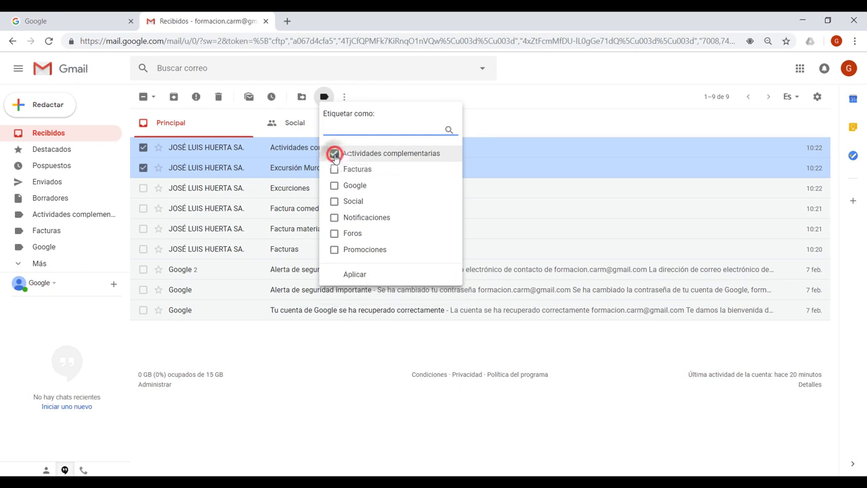
pyautogui.click(356, 274)
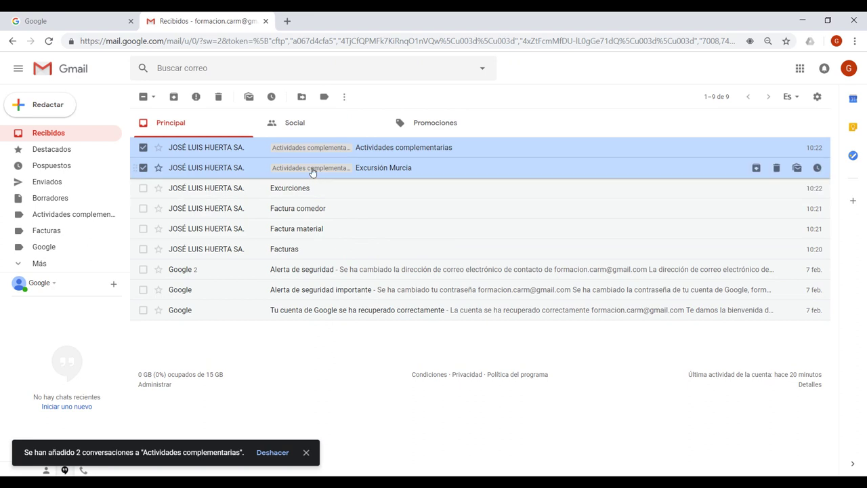
pyautogui.moveTo(278, 153); pyautogui.dragTo(343, 172)
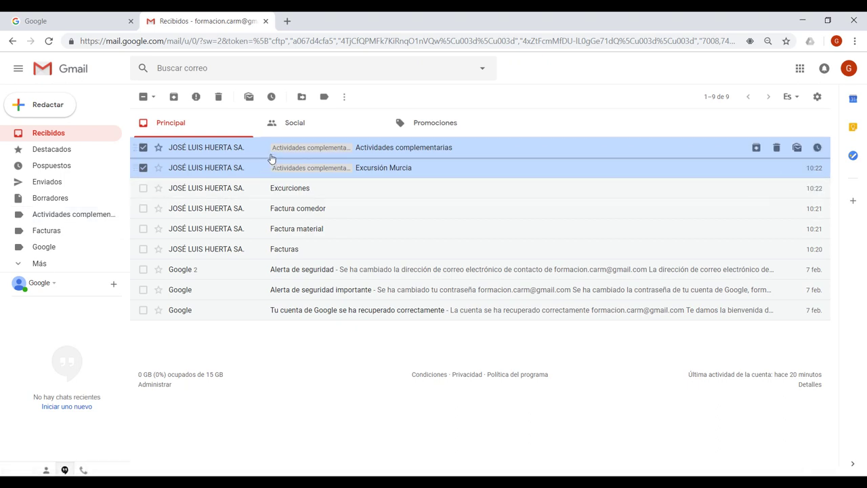
# Step: Check the Actividades complementarias label, return to Recibidos, and select the Actividades complementarias email
pyautogui.click(70, 215)
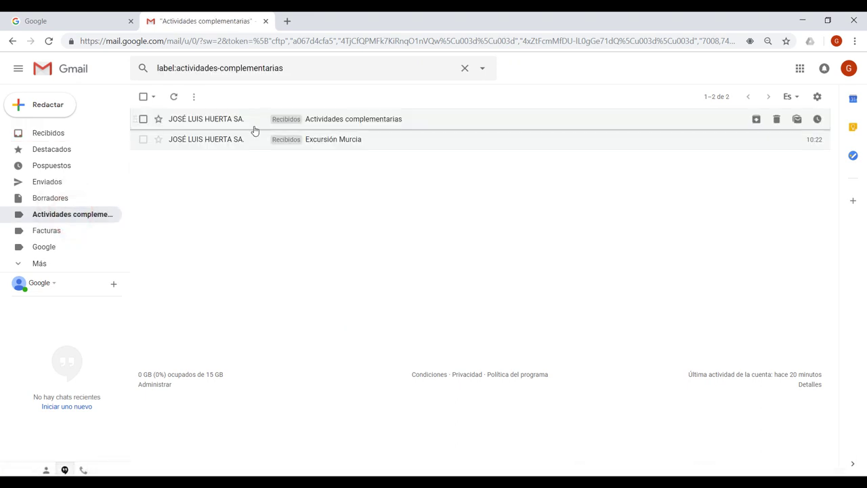
pyautogui.click(47, 134)
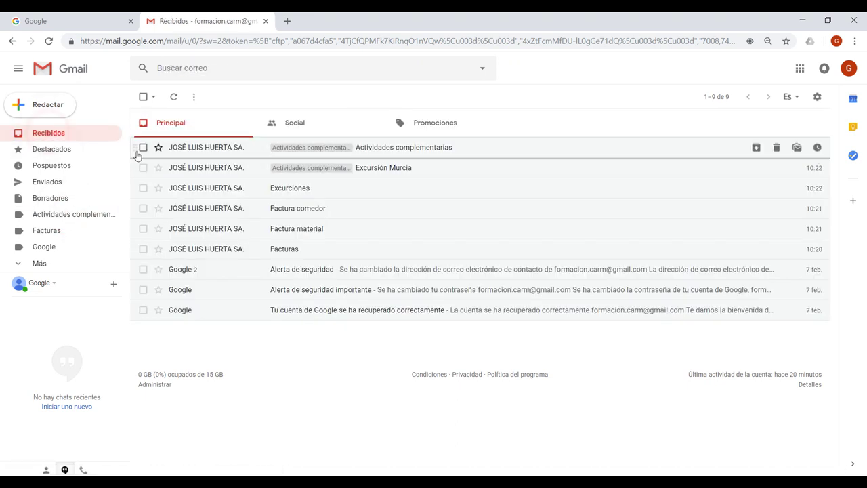
pyautogui.click(142, 147)
# Step: Move the activity, Excursión Murcia and Excursiones emails into Actividades complementarias
pyautogui.click(143, 167)
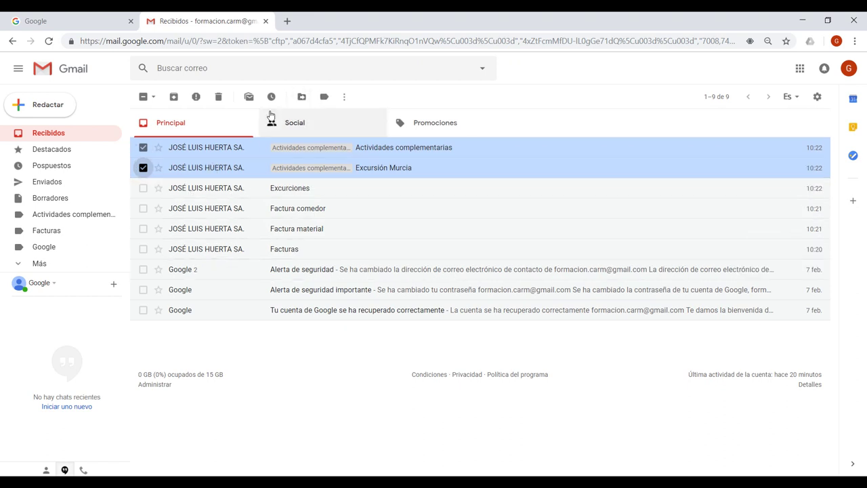
pyautogui.click(302, 97)
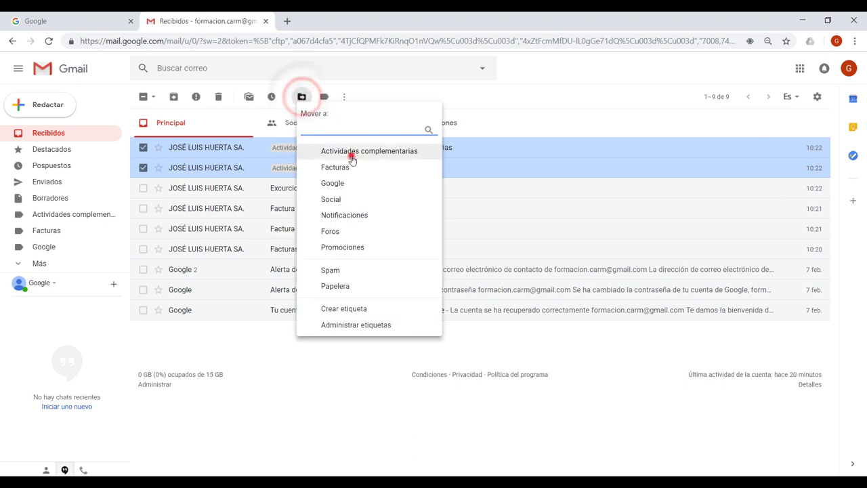
pyautogui.click(351, 155)
pyautogui.click(143, 147)
pyautogui.click(302, 98)
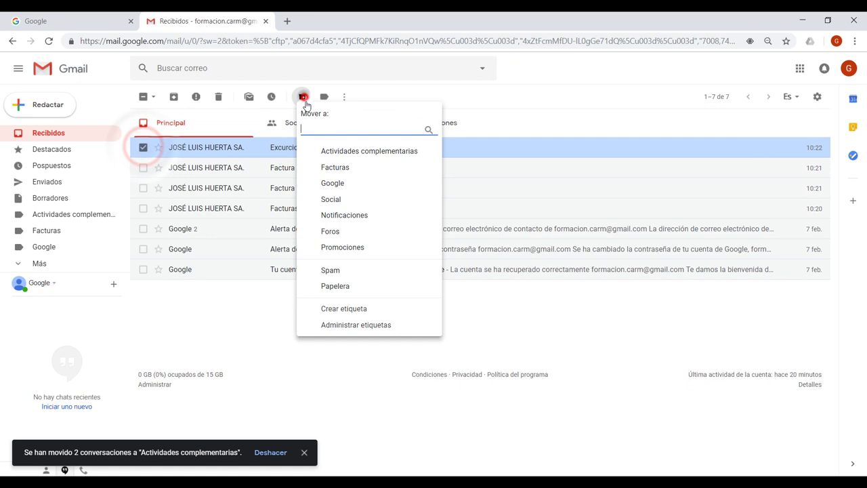
pyautogui.click(340, 153)
# Step: Move the Factura comedor, Factura material and Facturas emails into Facturas
pyautogui.click(143, 147)
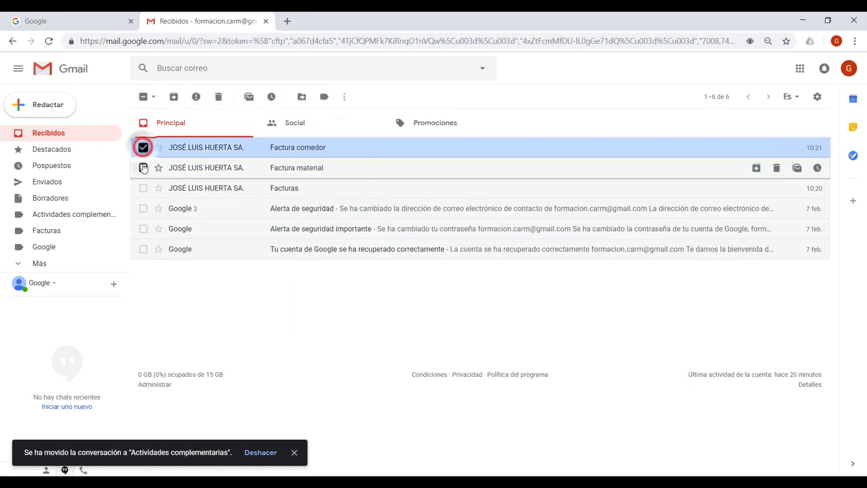
pyautogui.click(143, 167)
pyautogui.click(143, 187)
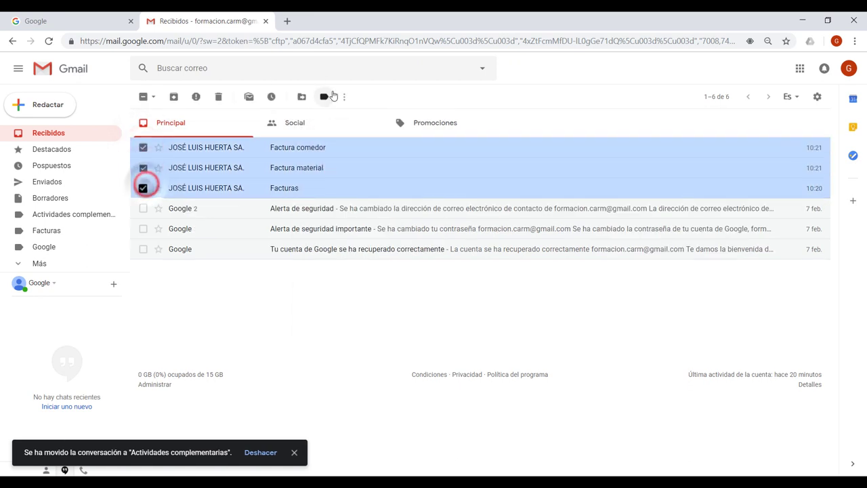
pyautogui.click(302, 97)
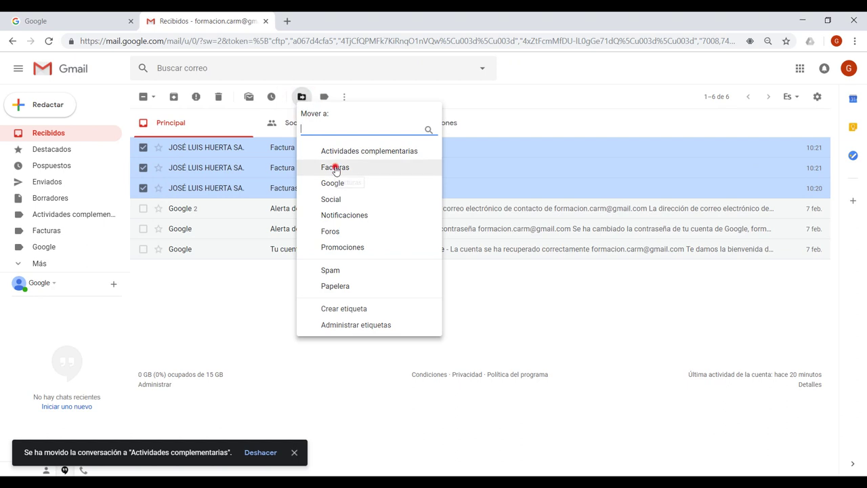
pyautogui.click(333, 168)
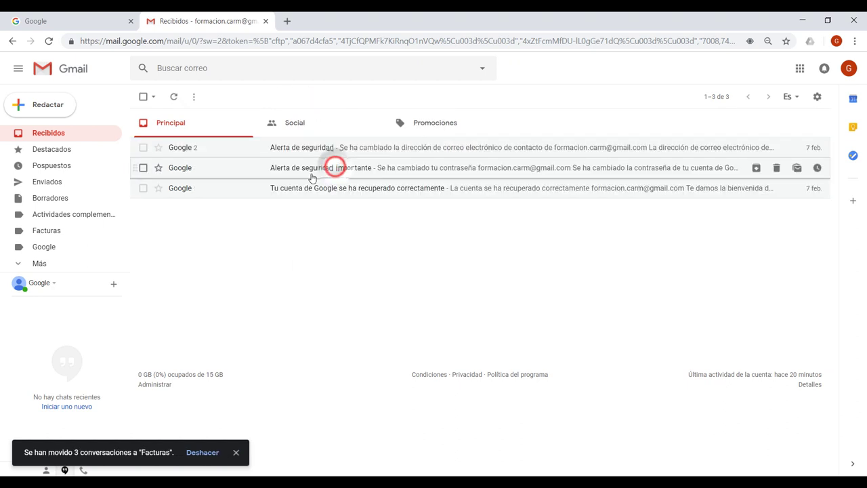
# Step: Move the three Google alert emails into the Google label
pyautogui.click(143, 147)
pyautogui.click(143, 167)
pyautogui.click(143, 187)
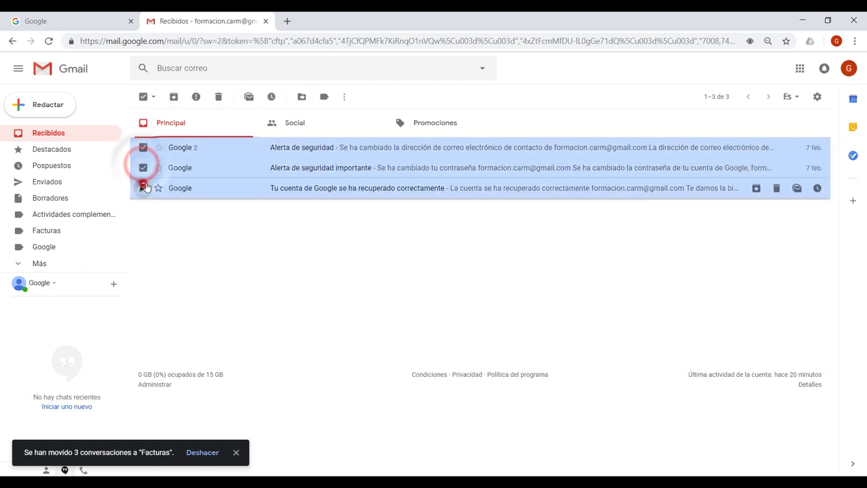
pyautogui.click(302, 98)
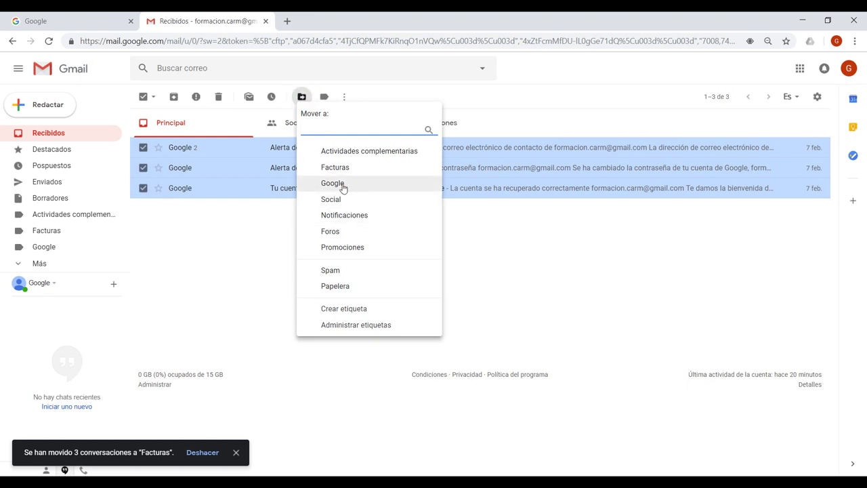
pyautogui.click(332, 184)
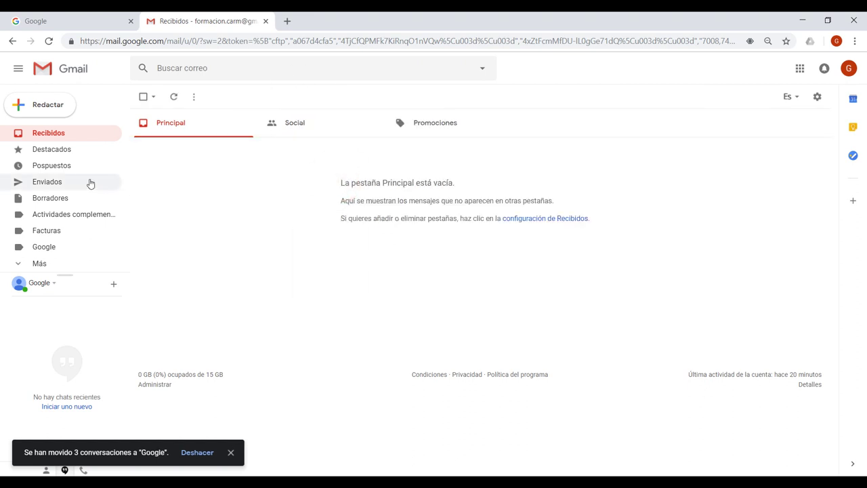
# Step: Open the Google label to review its three messages
pyautogui.click(36, 264)
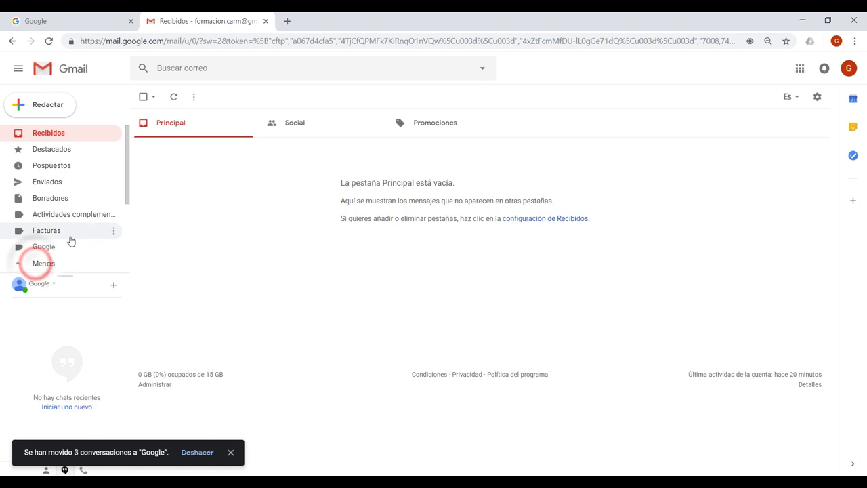
pyautogui.scroll(-2, 71, 240)
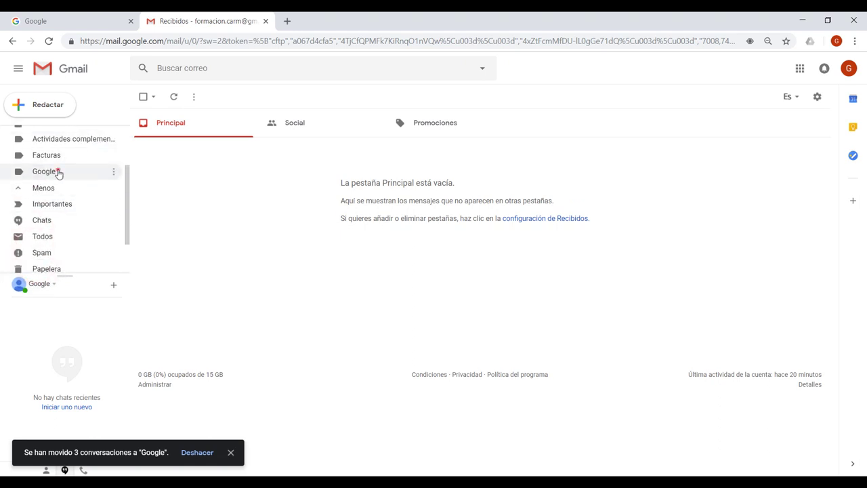
pyautogui.click(45, 171)
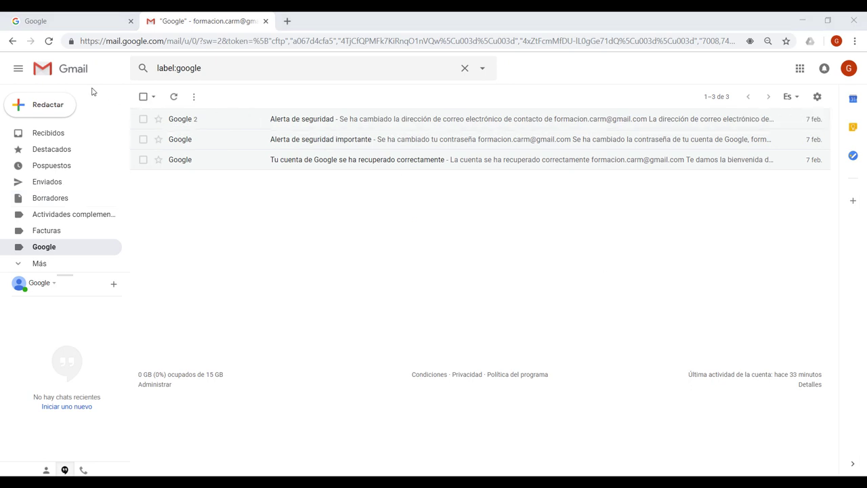
pyautogui.click(799, 73)
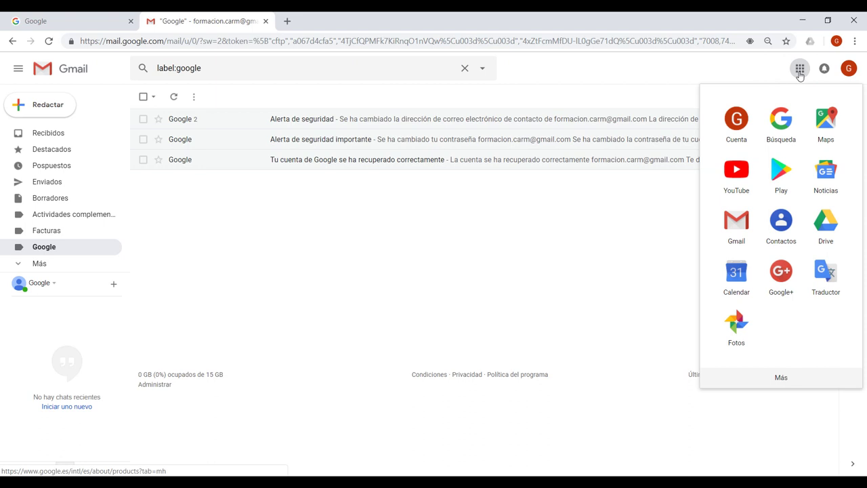
# Step: Open Contactos from the Google apps grid, dismiss the welcome message, and start a new contact
pyautogui.click(782, 225)
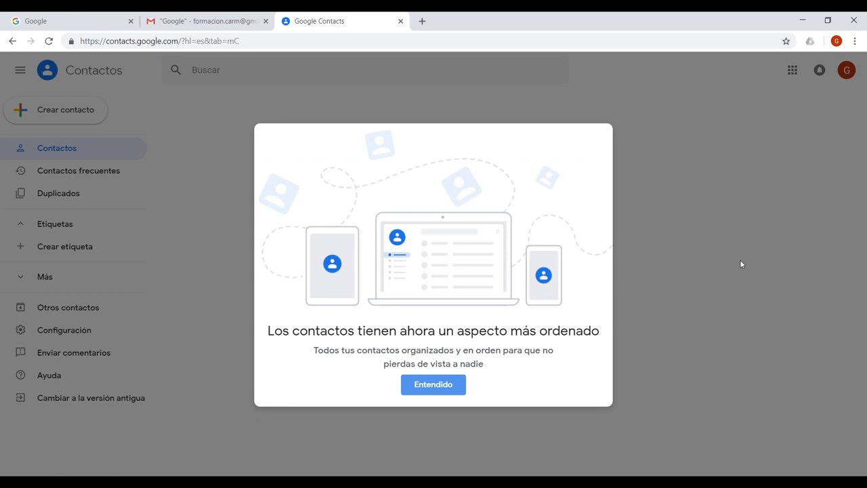
pyautogui.click(431, 387)
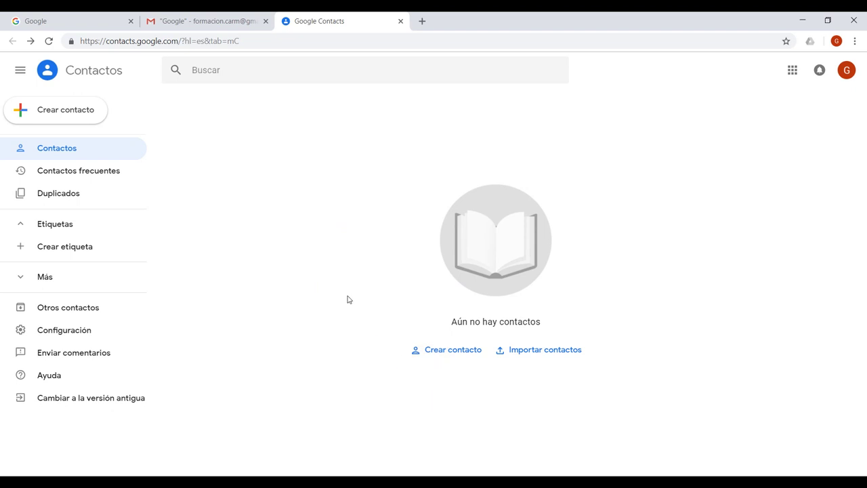
pyautogui.click(71, 114)
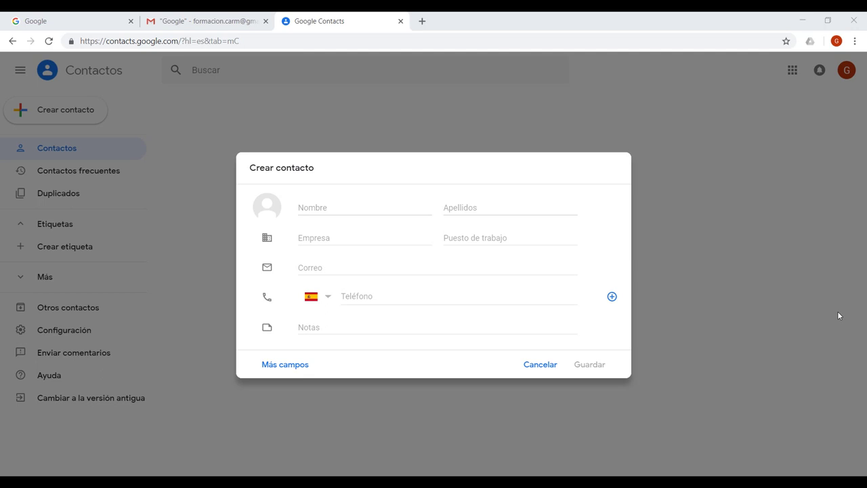
# Step: Add a new contact with first name 'Al…' and email 'alu…', save it, and close its card
pyautogui.click(317, 207)
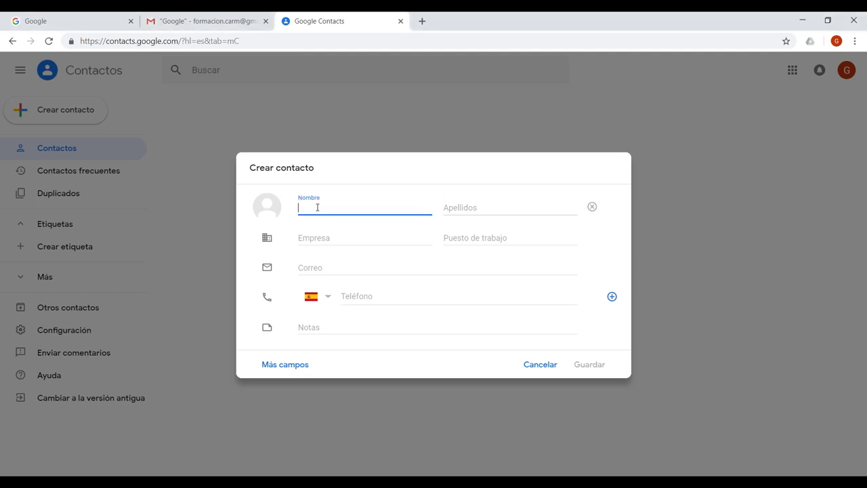
pyautogui.write('Alumno 1')
pyautogui.click(317, 268)
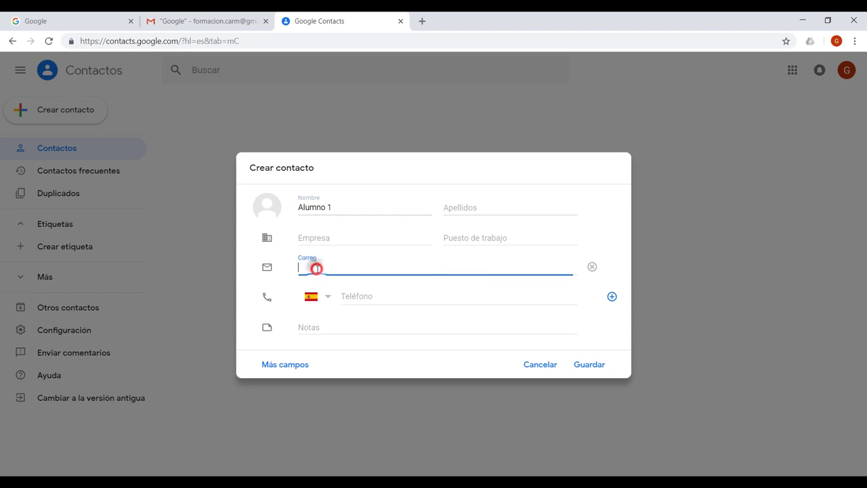
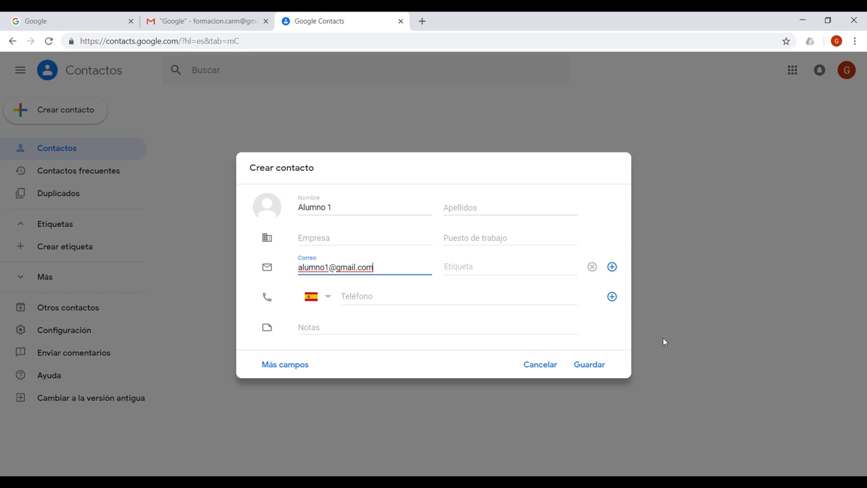
pyautogui.click(594, 364)
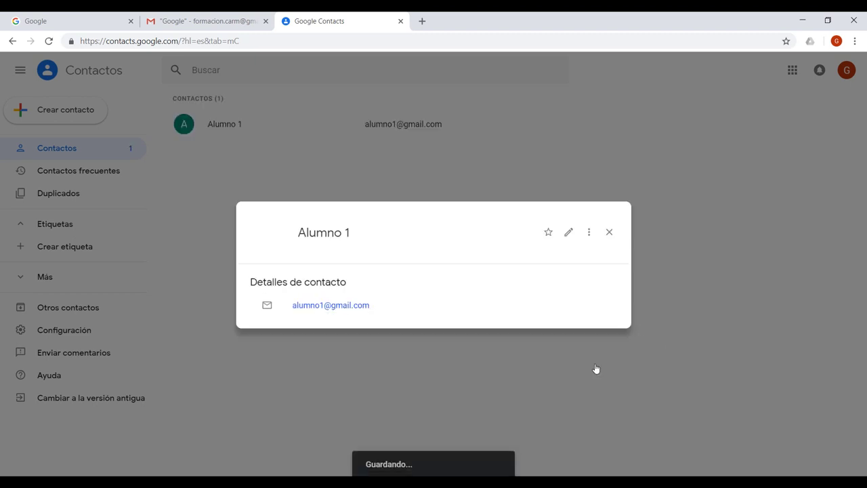
pyautogui.click(608, 233)
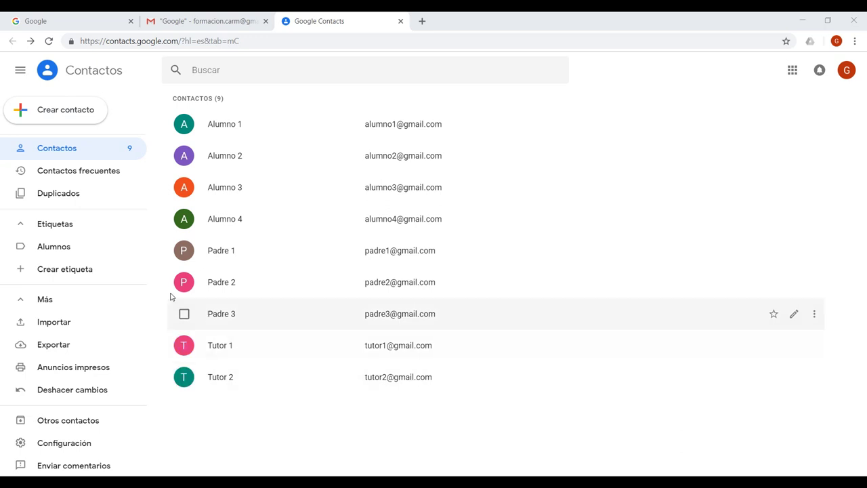
# Step: Create the Padres and Tutores contact labels
pyautogui.click(69, 271)
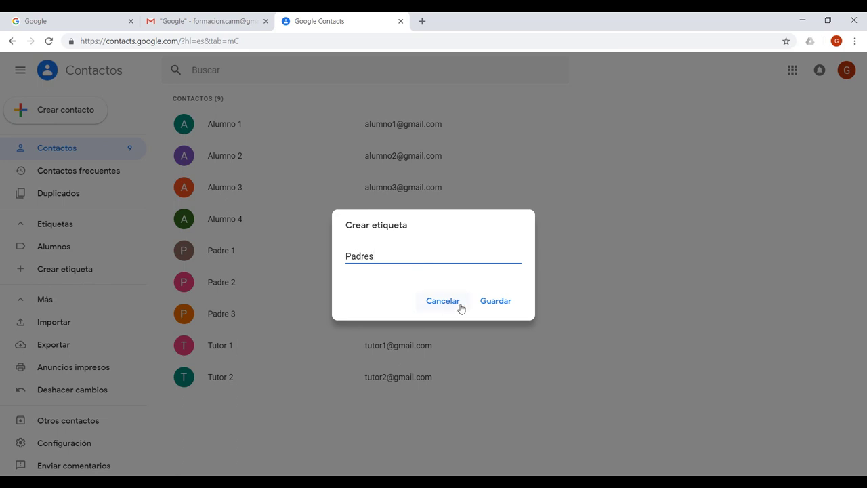
pyautogui.click(484, 301)
pyautogui.click(69, 293)
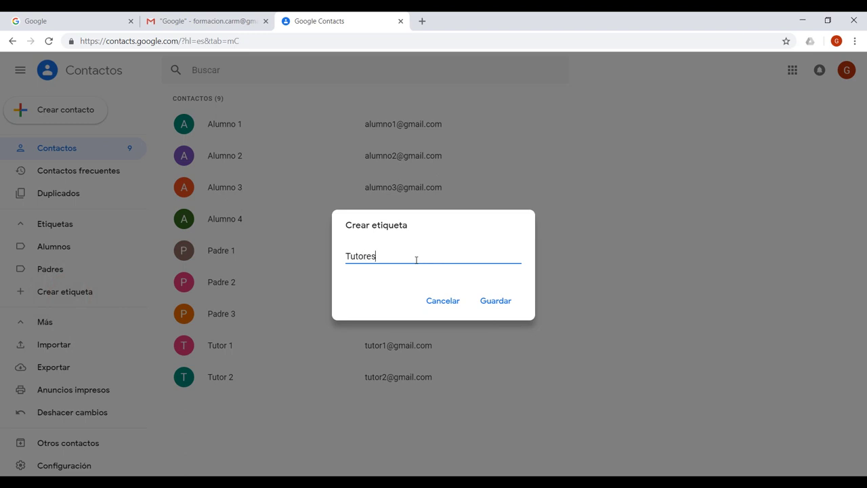
pyautogui.click(495, 300)
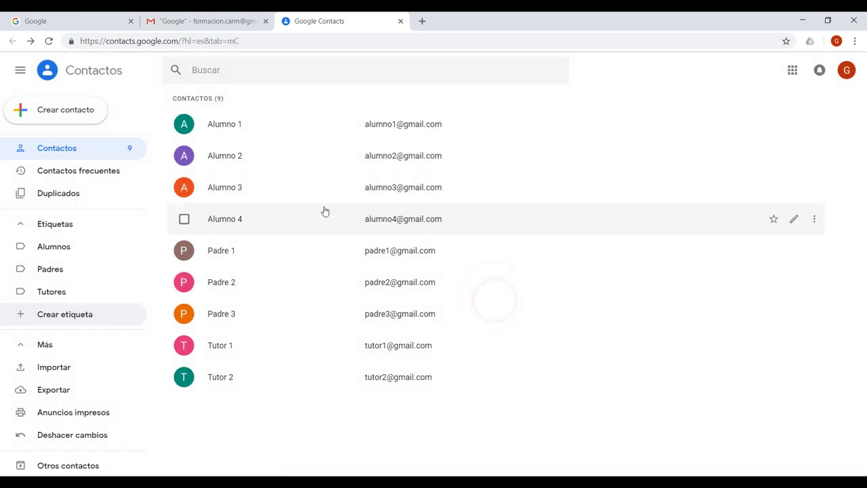
# Step: Tag Alumno 1, 2, 3 and 4 with the Alumnos label and view that label's list
pyautogui.click(185, 127)
pyautogui.click(184, 188)
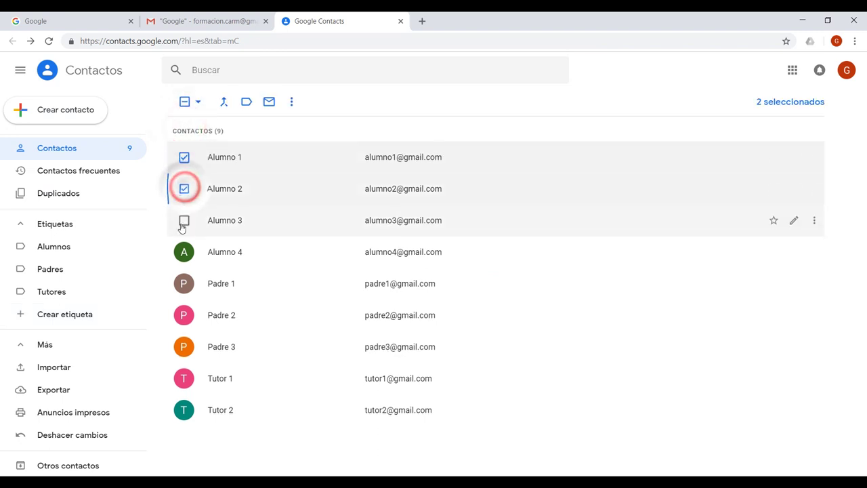
pyautogui.click(184, 220)
pyautogui.click(184, 252)
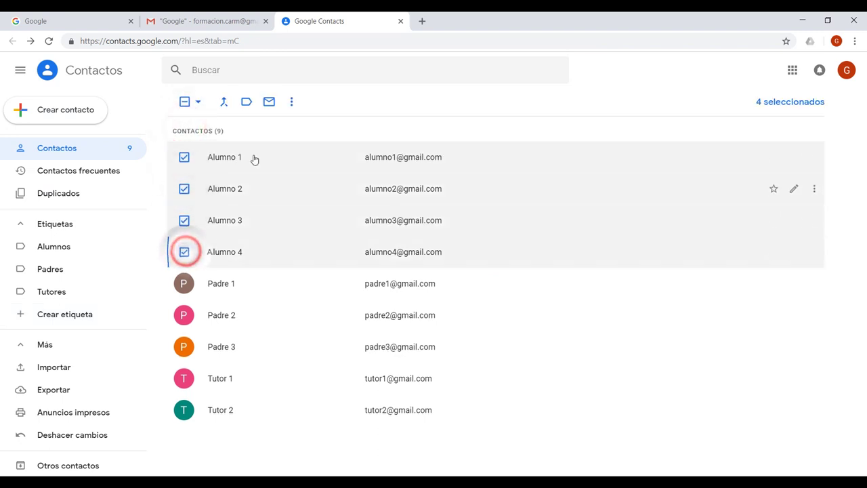
pyautogui.click(245, 103)
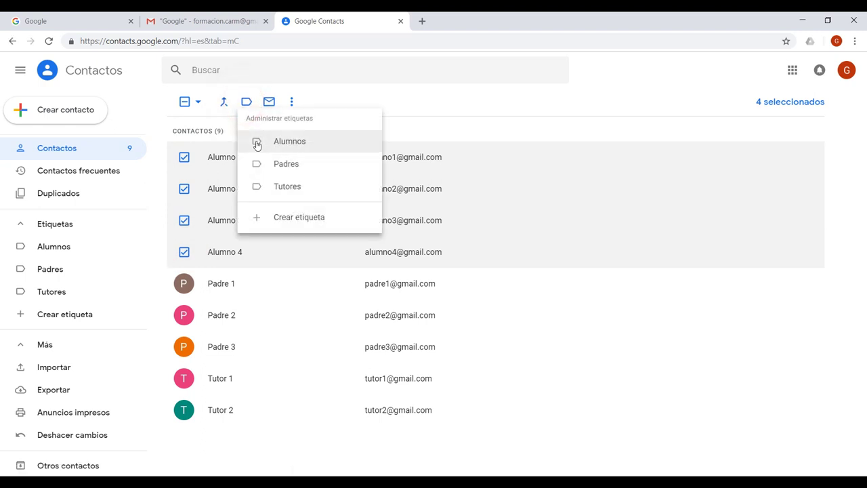
pyautogui.click(257, 144)
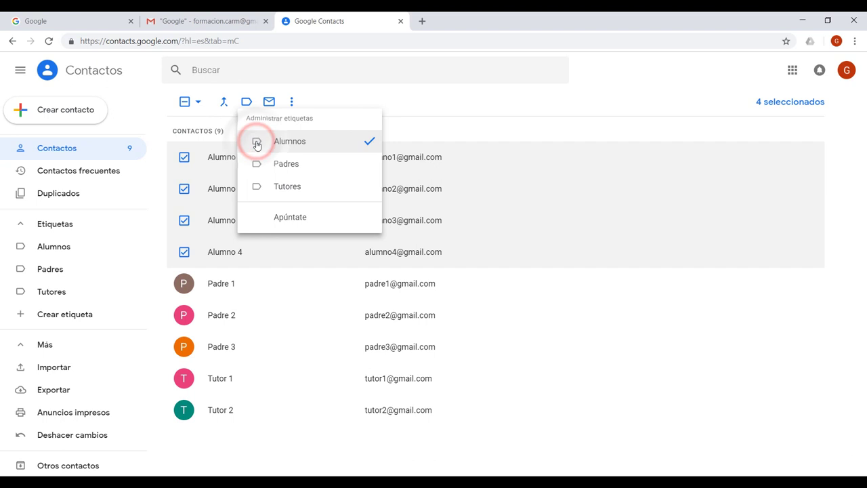
pyautogui.click(287, 217)
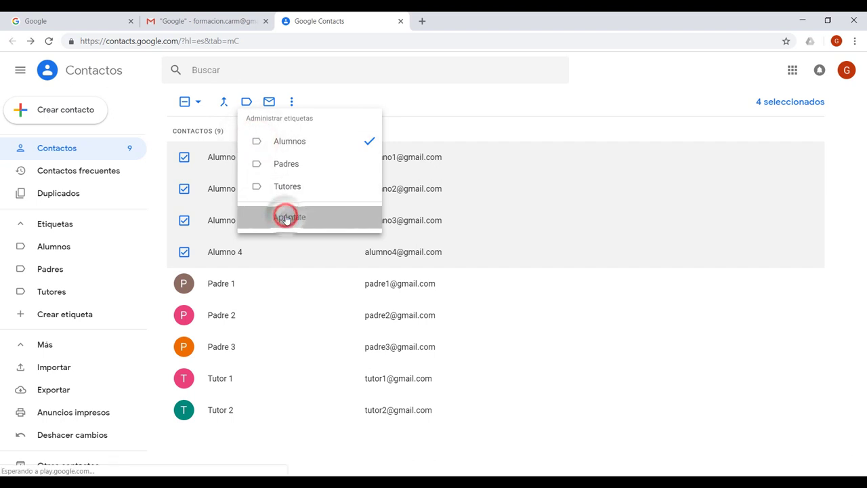
pyautogui.click(46, 248)
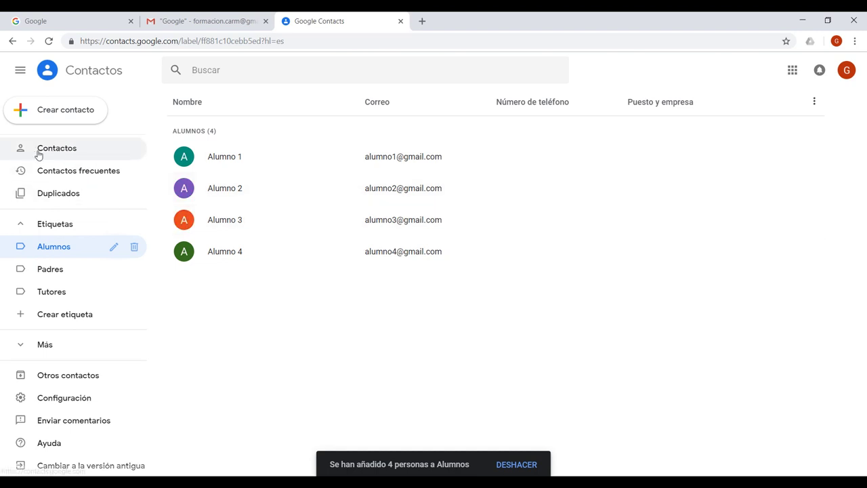
# Step: Back in Contactos, tag Padre 1, 2 and 3 with the Padres label
pyautogui.click(63, 149)
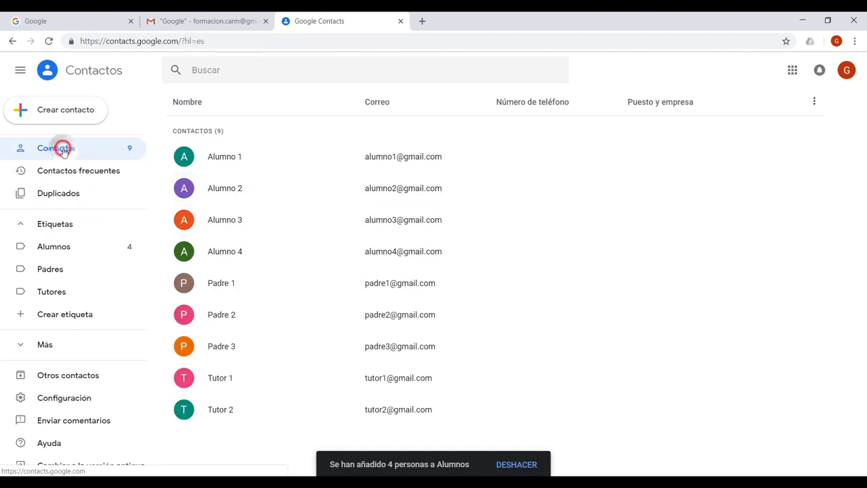
pyautogui.click(184, 283)
pyautogui.click(182, 315)
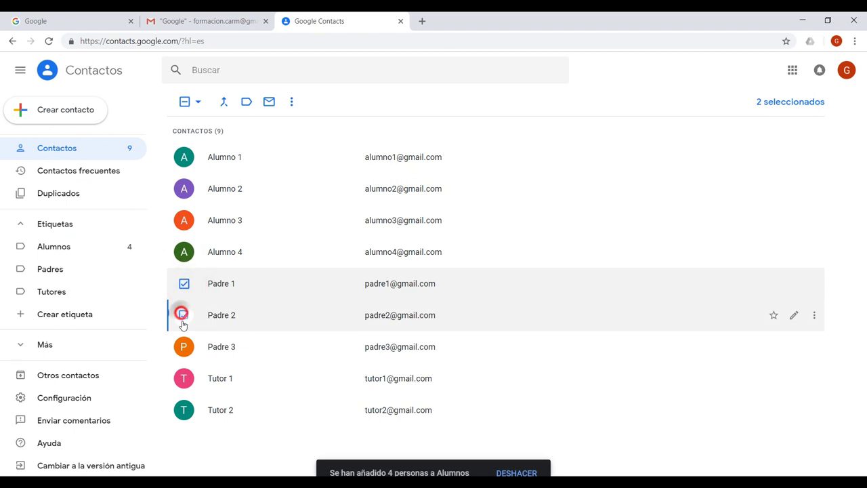
pyautogui.click(184, 346)
pyautogui.click(247, 103)
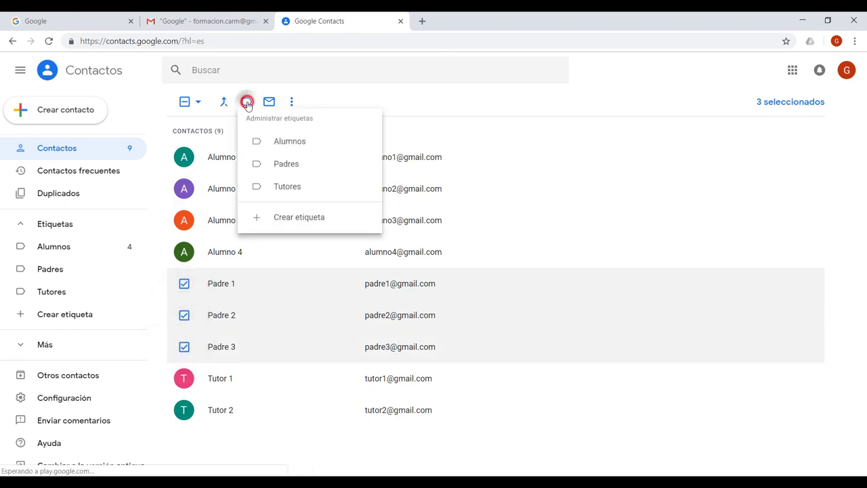
pyautogui.click(282, 164)
pyautogui.click(295, 217)
# Step: Tag Tutor 1 and Tutor 2 with Tutores, Padres and Alumnos, then view the Tutores list
pyautogui.click(184, 346)
pyautogui.click(183, 315)
pyautogui.click(183, 283)
pyautogui.click(184, 379)
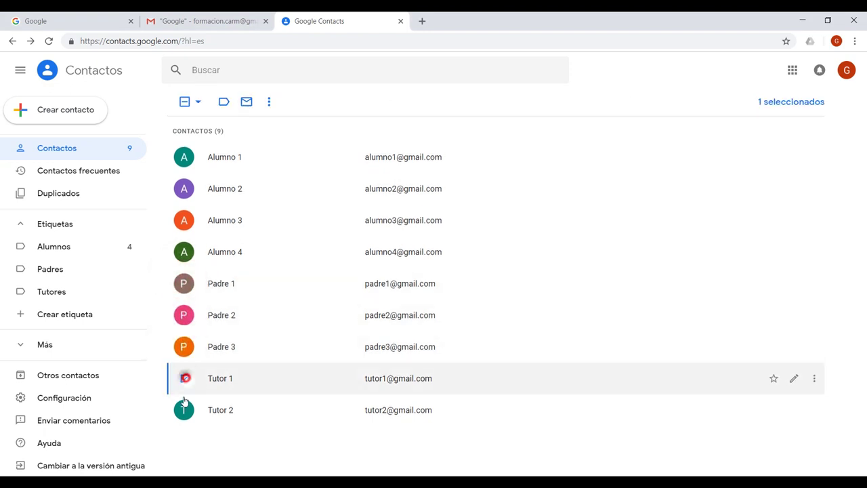
pyautogui.click(185, 409)
pyautogui.click(244, 102)
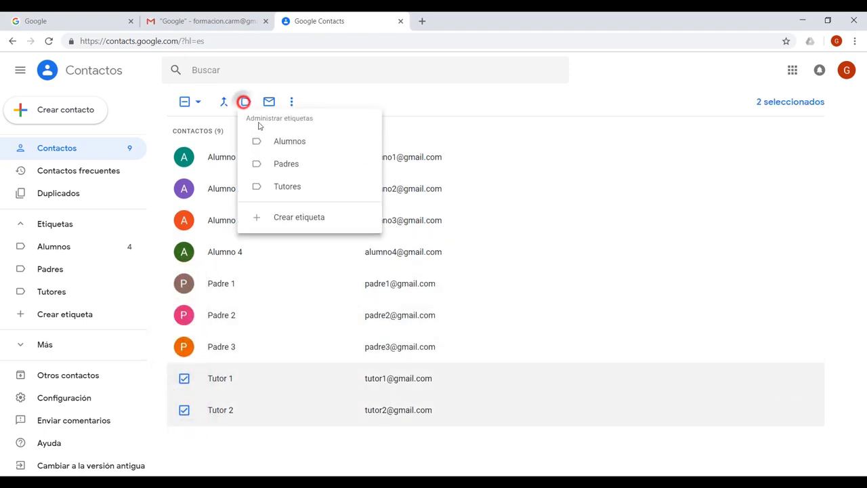
pyautogui.click(271, 186)
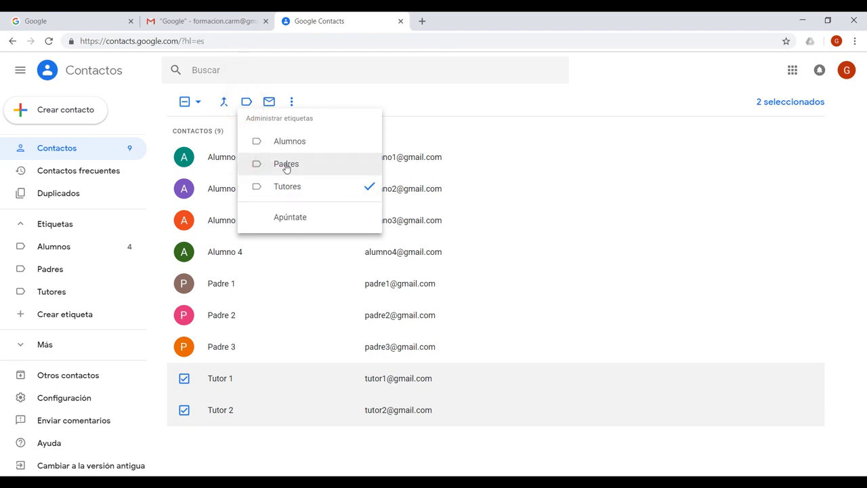
pyautogui.click(285, 166)
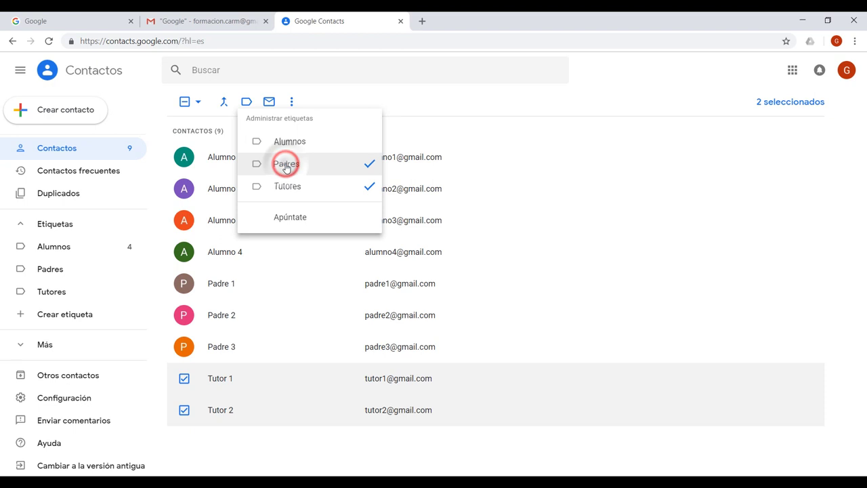
pyautogui.click(291, 143)
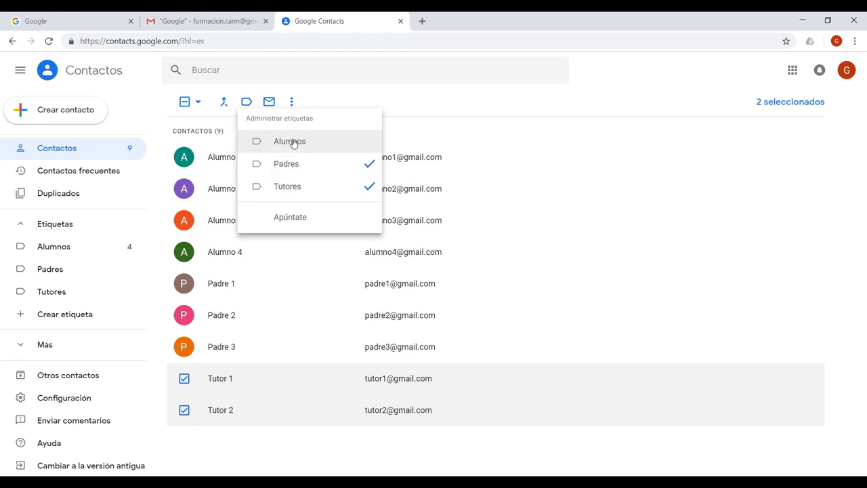
pyautogui.click(296, 221)
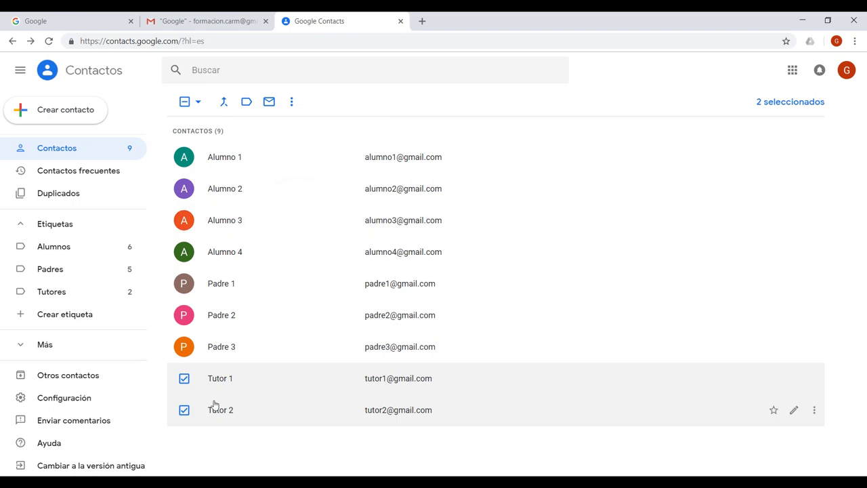
pyautogui.click(52, 291)
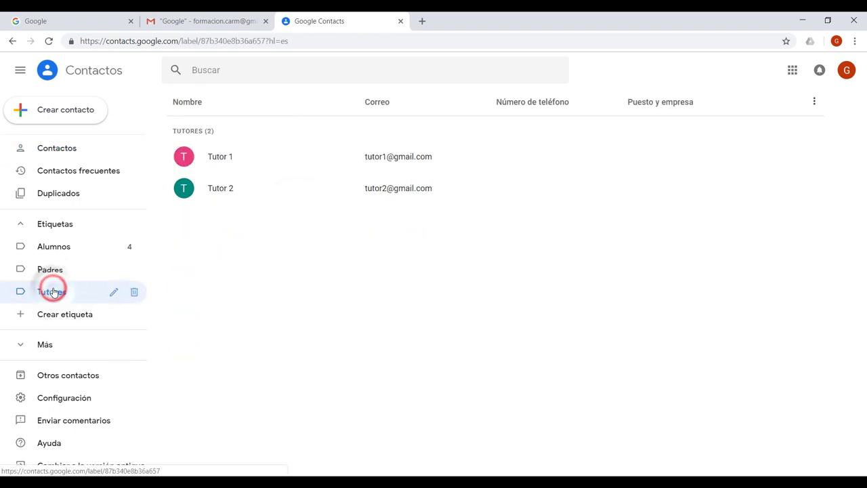
# Step: Check the Alumnos and Padres label lists, return to all contacts, then switch to Gmail
pyautogui.click(53, 248)
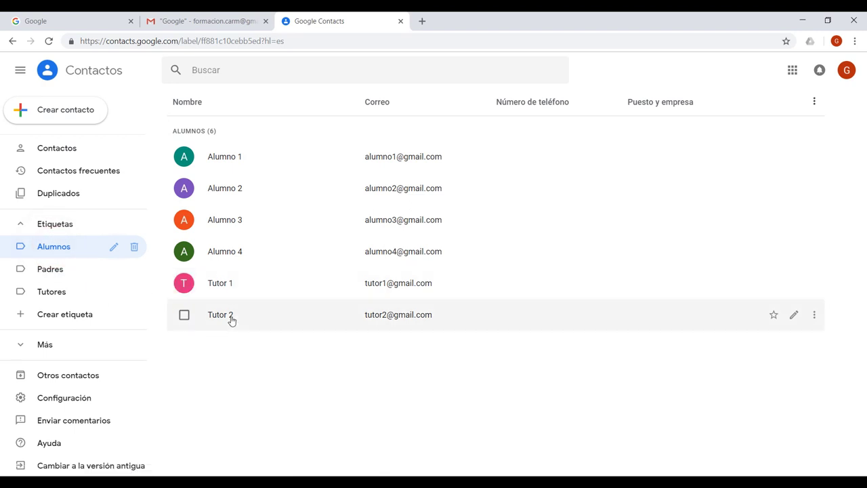
pyautogui.click(60, 269)
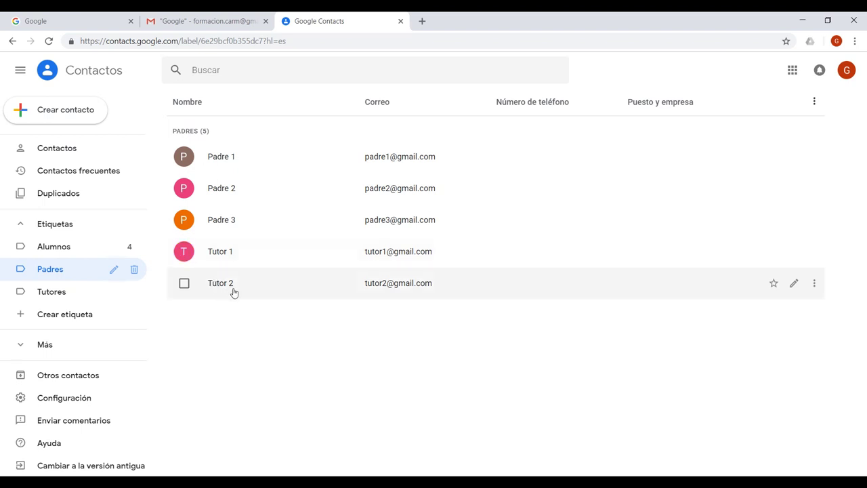
pyautogui.click(64, 150)
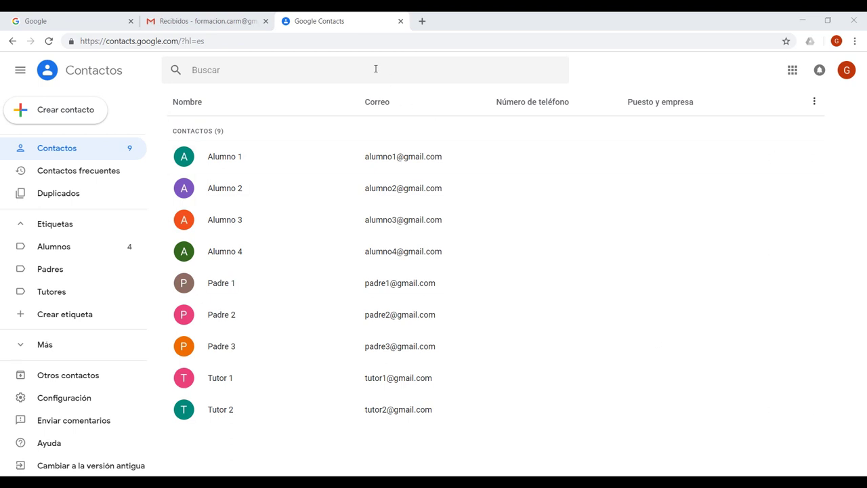
pyautogui.click(215, 20)
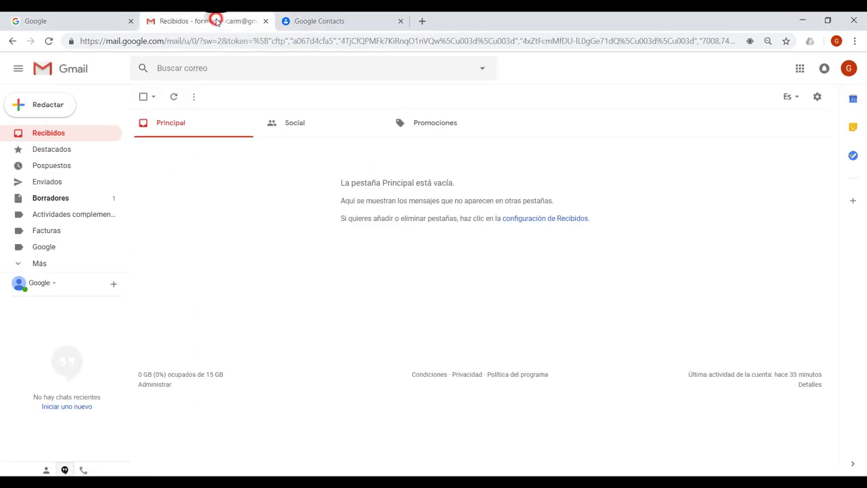
# Step: Start a new message and add the Alumnos group as recipients by typing 'al'
pyautogui.click(48, 105)
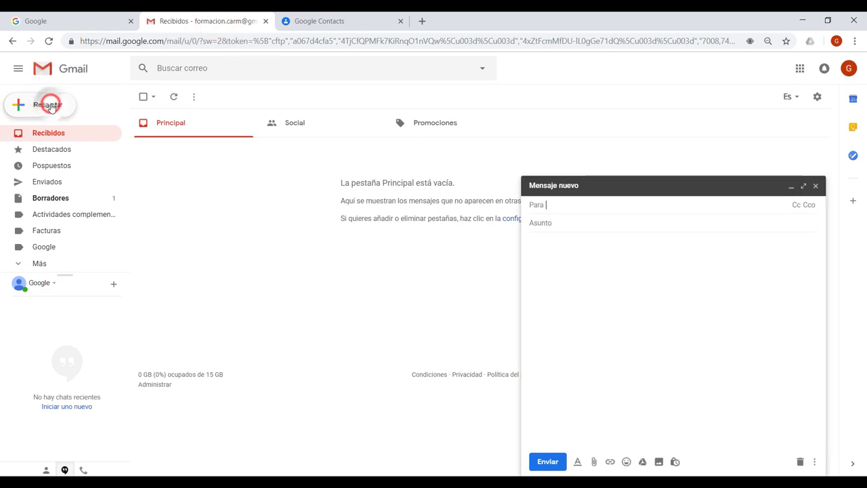
pyautogui.write('al')
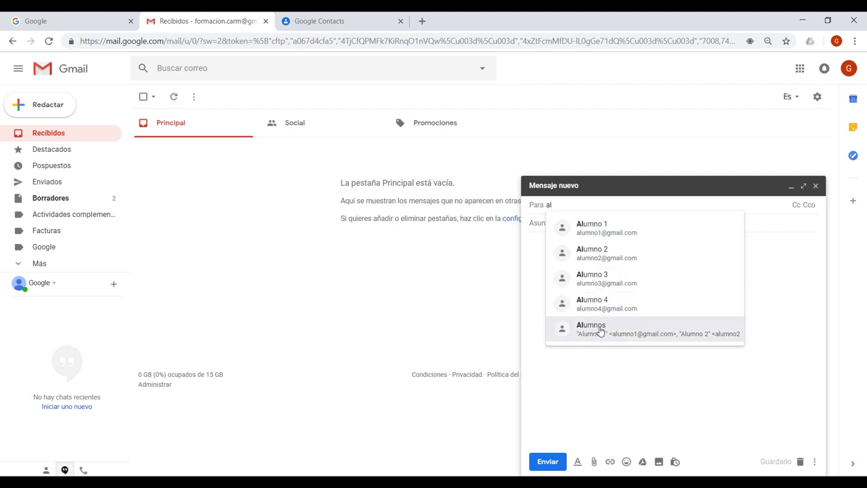
pyautogui.click(599, 331)
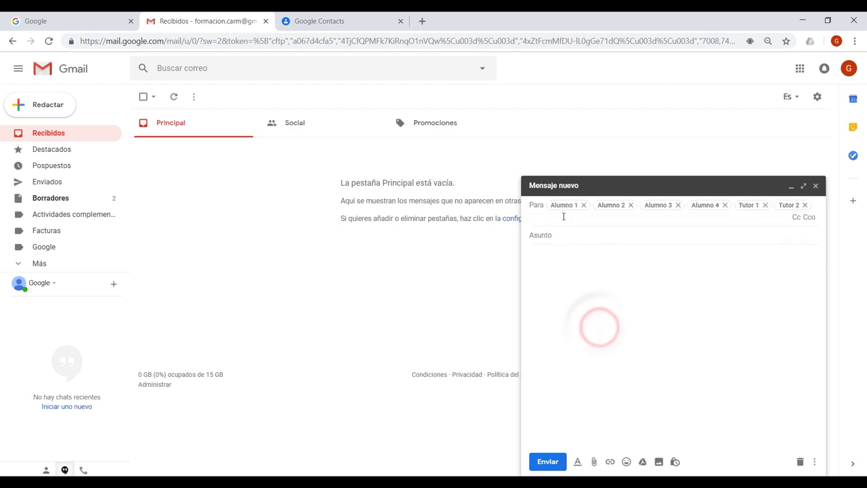
pyautogui.click(594, 238)
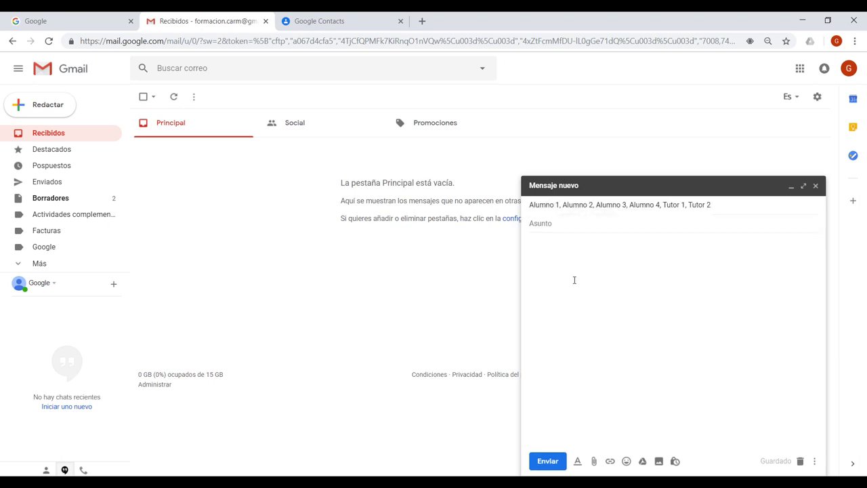
# Step: Remove all six recipient chips and address the message to the Tutores group instead
pyautogui.click(731, 209)
pyautogui.click(803, 206)
pyautogui.click(765, 207)
pyautogui.click(724, 205)
pyautogui.click(677, 205)
pyautogui.click(630, 204)
pyautogui.click(583, 204)
pyautogui.write('t')
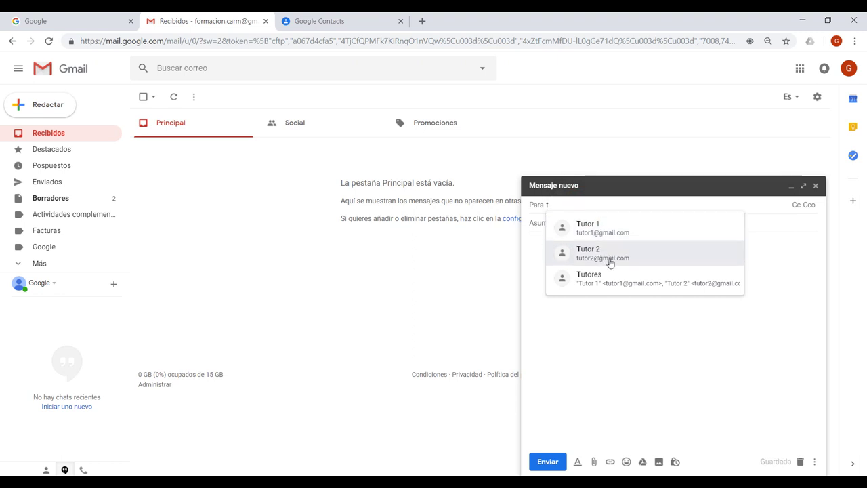
pyautogui.click(610, 277)
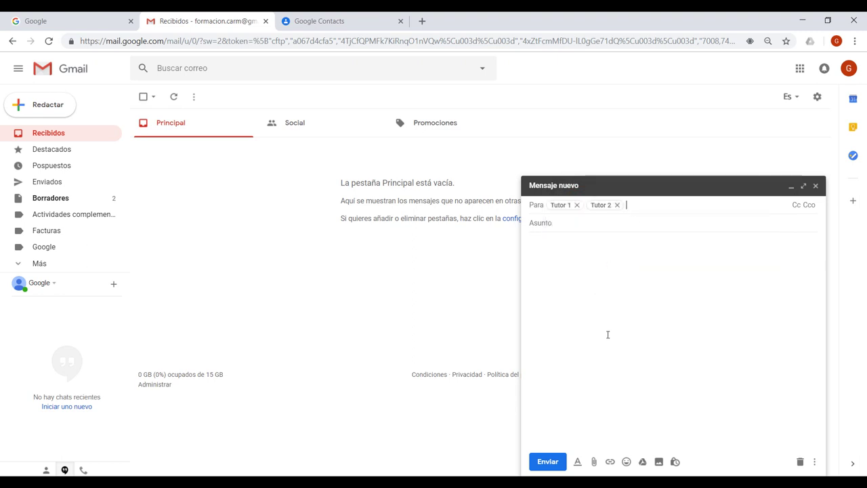